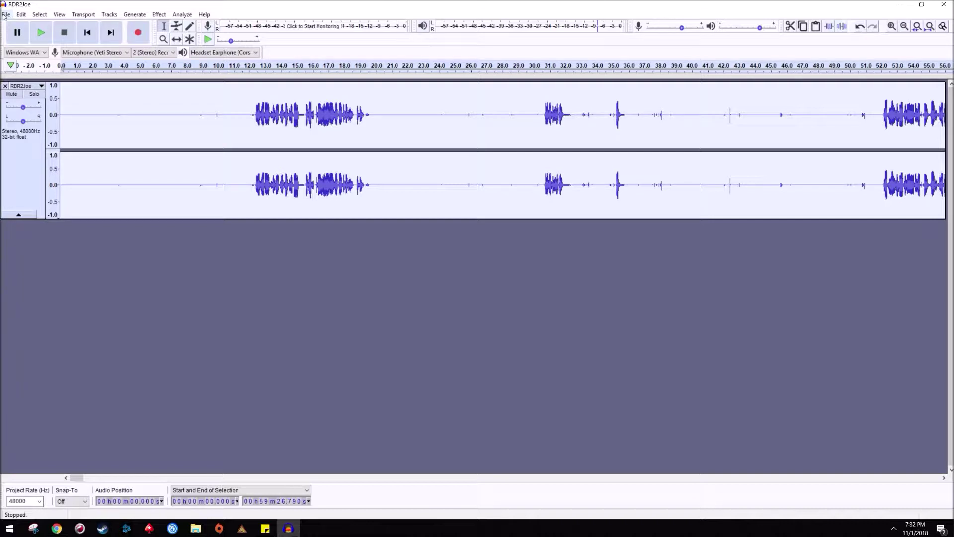
Step: Export the edited voice track as a 16-bit WAV file named RDR2JoeEdited.wav in the Podcast folder, leaving the metadata tags empty
click(4, 15)
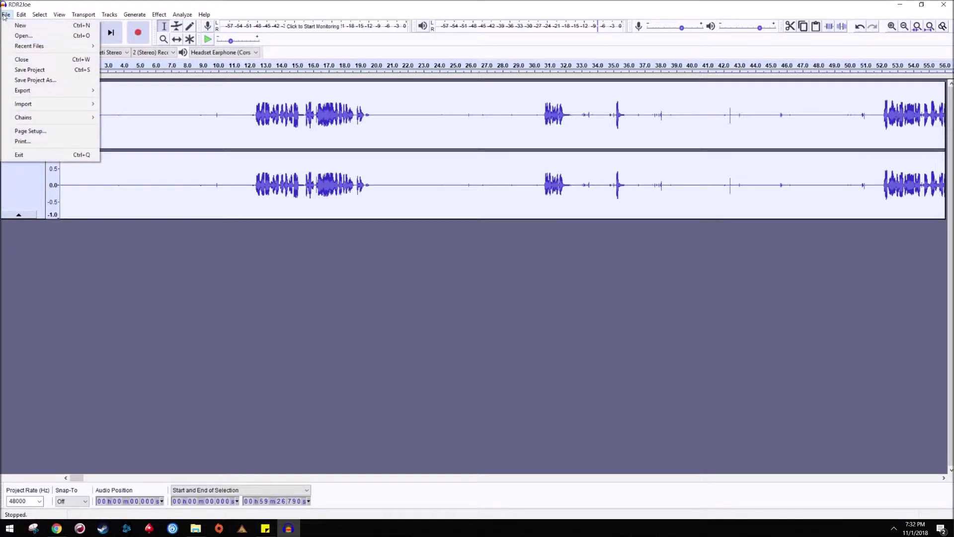
mouse_move(49, 97)
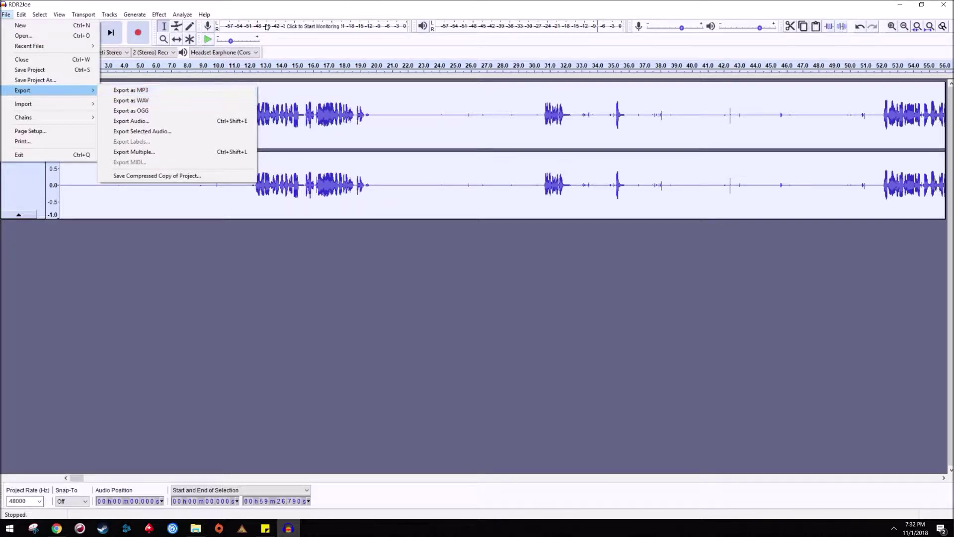
click(213, 102)
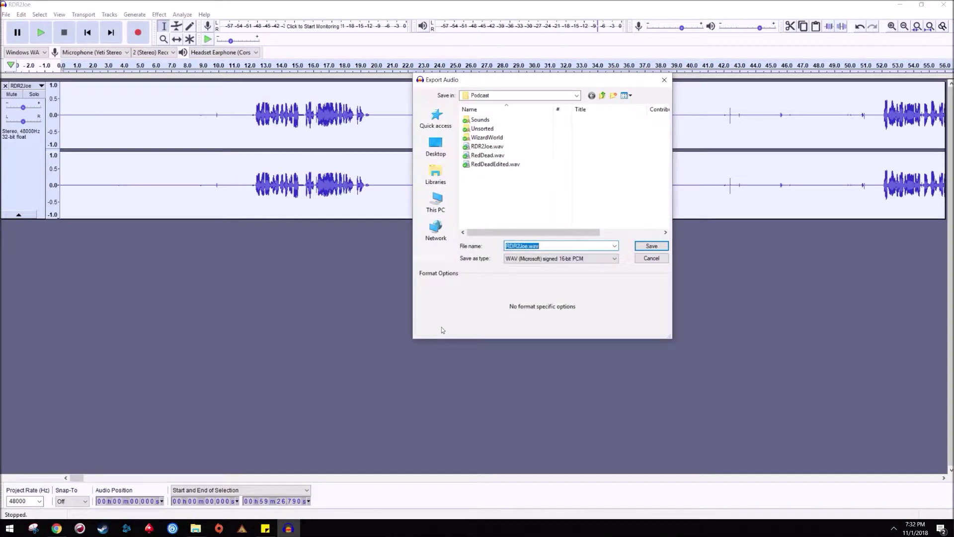
click(528, 245)
text(Edited)
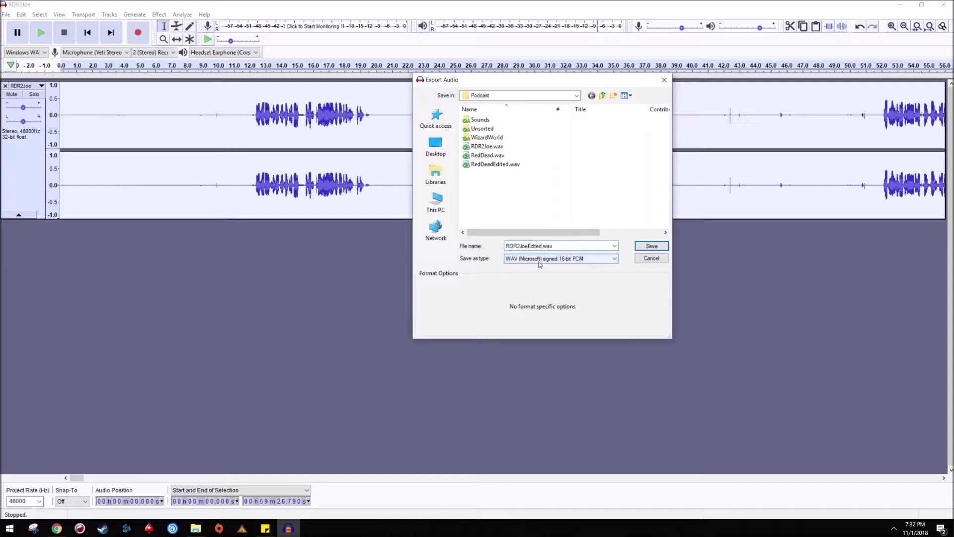
click(652, 246)
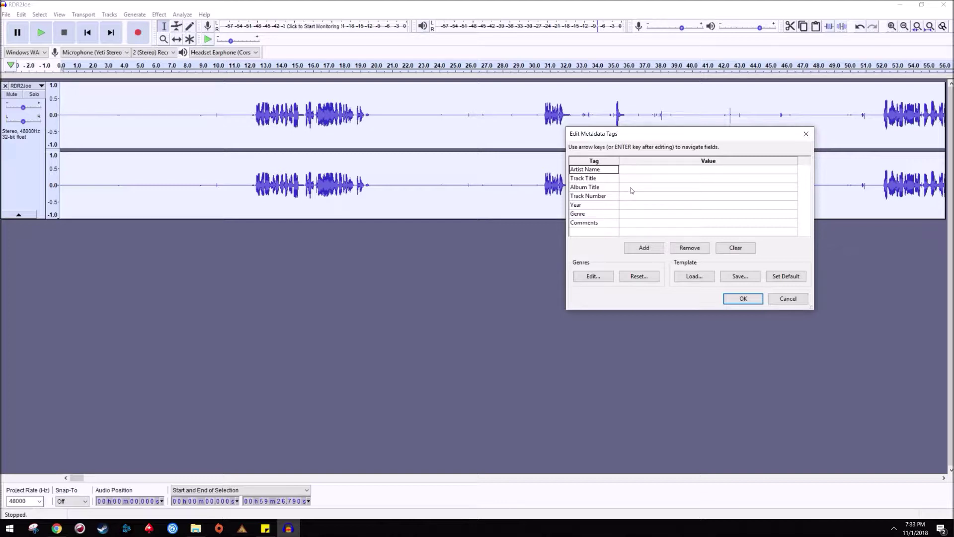
click(742, 299)
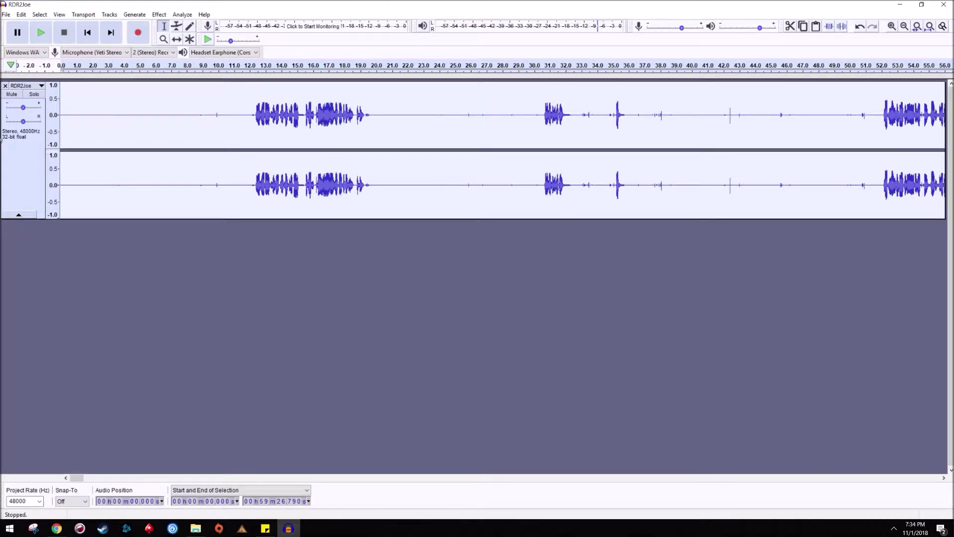
Step: Import RedDeadEdited.wav from the Podcast folder into the project as a second track
click(6, 14)
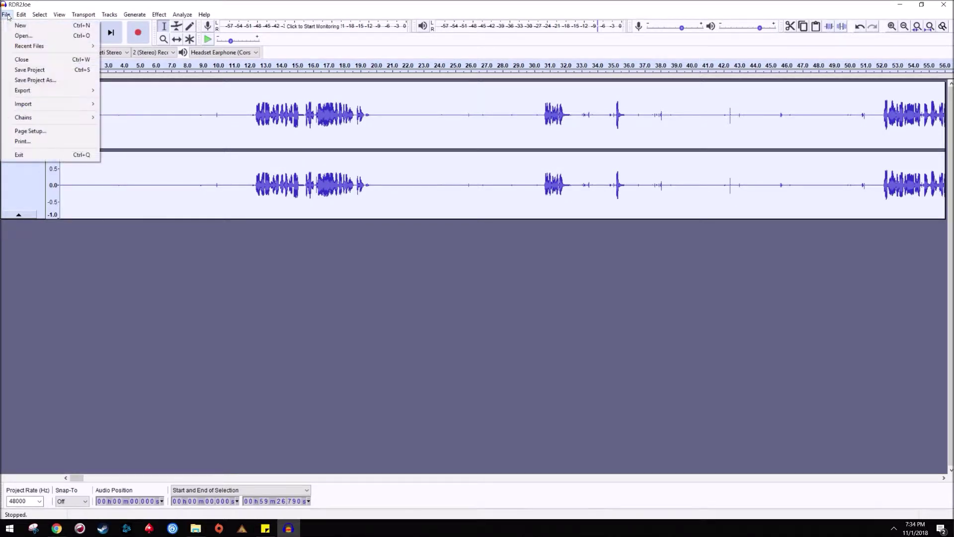
mouse_move(48, 91)
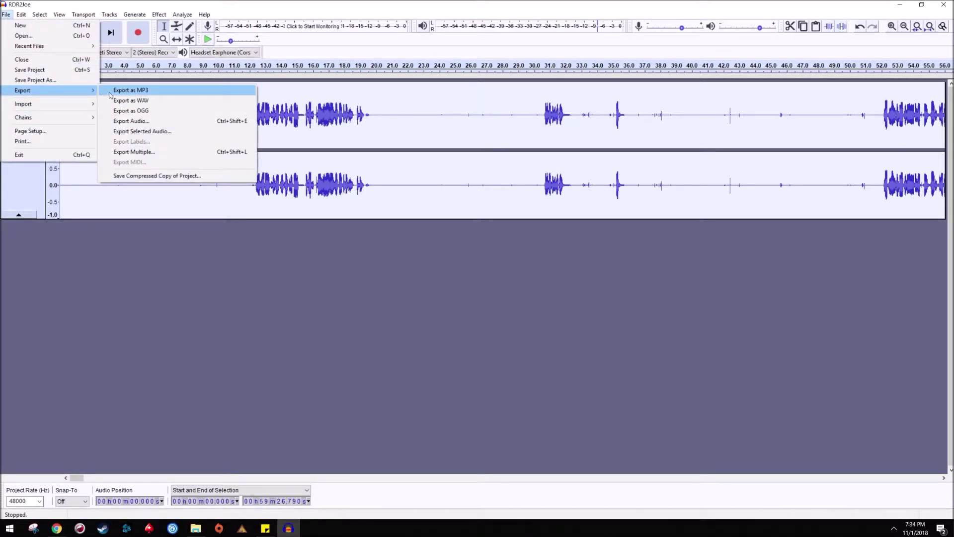
mouse_move(80, 103)
click(119, 105)
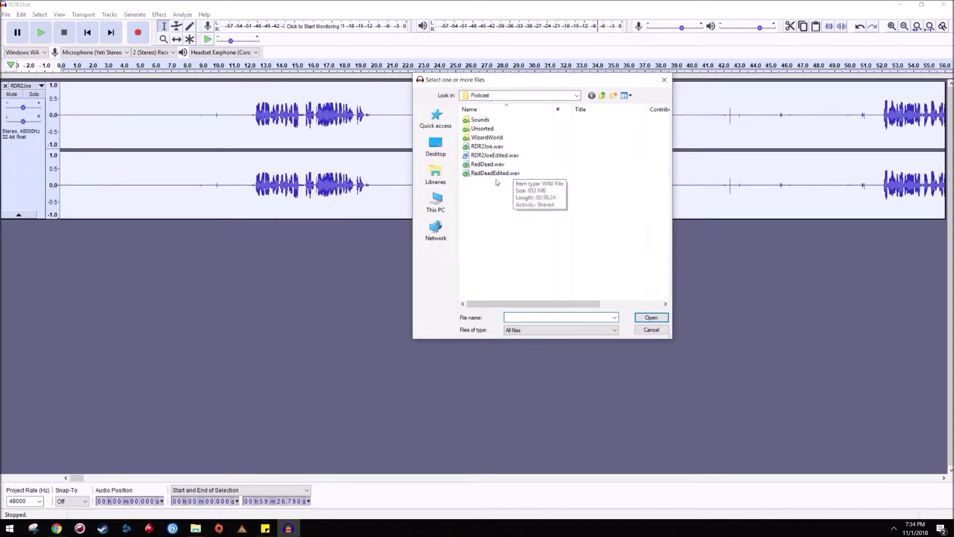
click(497, 174)
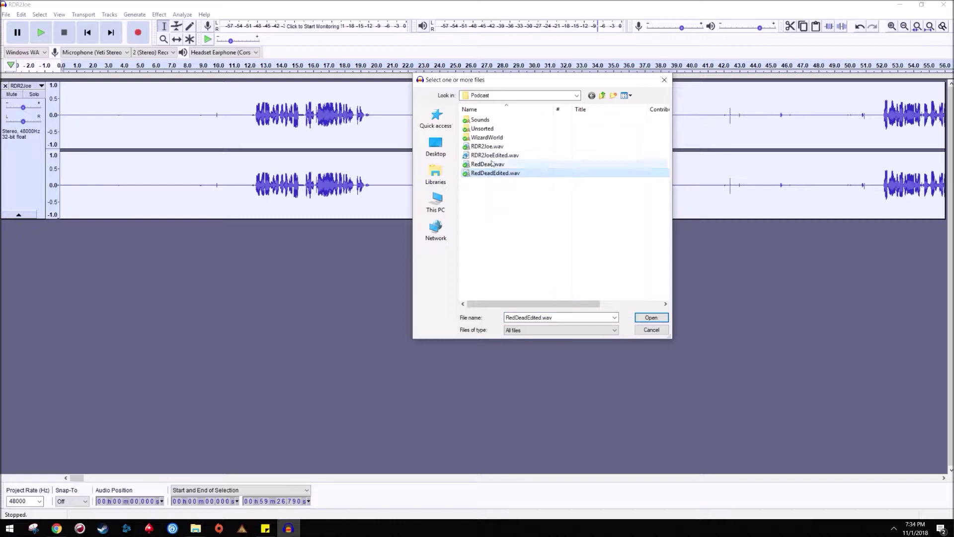
click(663, 318)
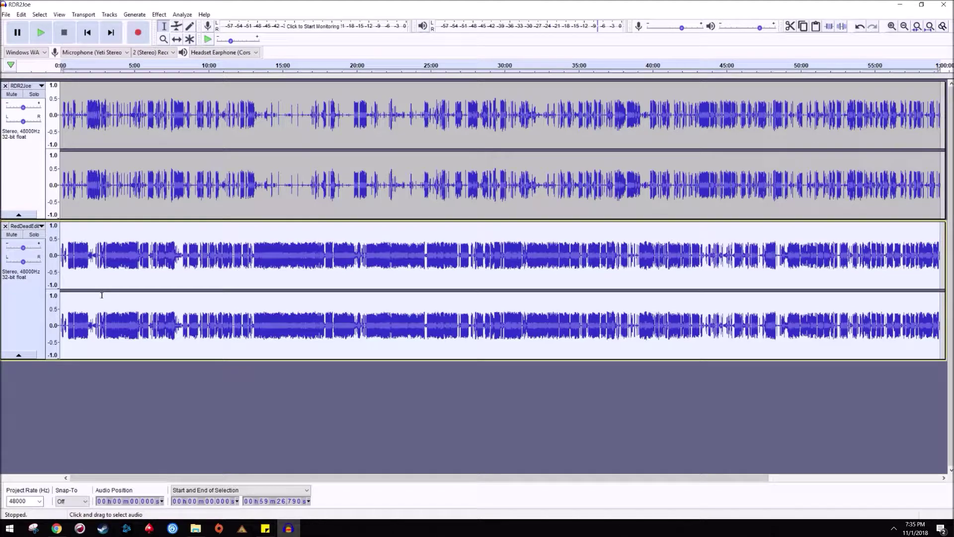
Step: Examine the waveforms in roughly the first minute of both voice tracks
scroll(110, 293, up, 2)
scroll(112, 292, up, 5)
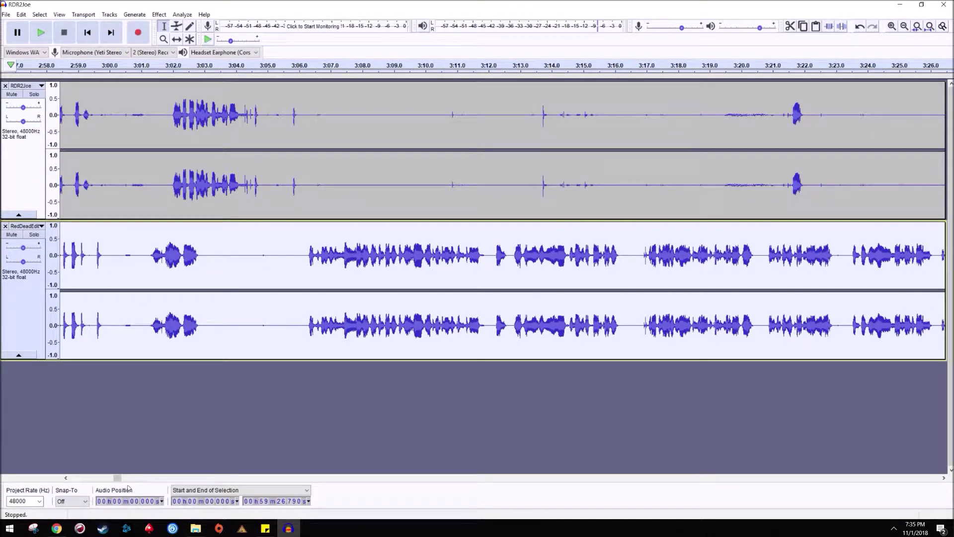
drag(117, 477, 69, 479)
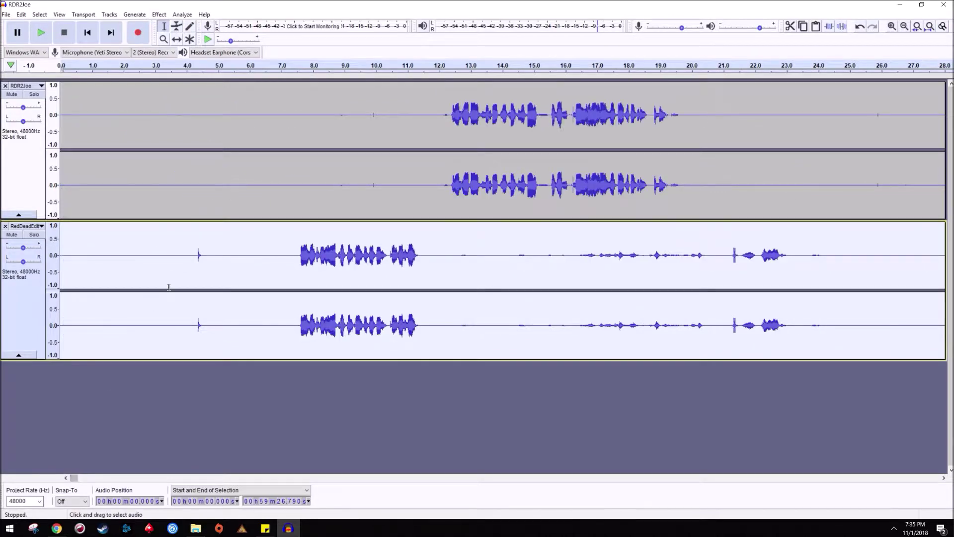
scroll(184, 329, up, 1)
scroll(184, 329, up, 2)
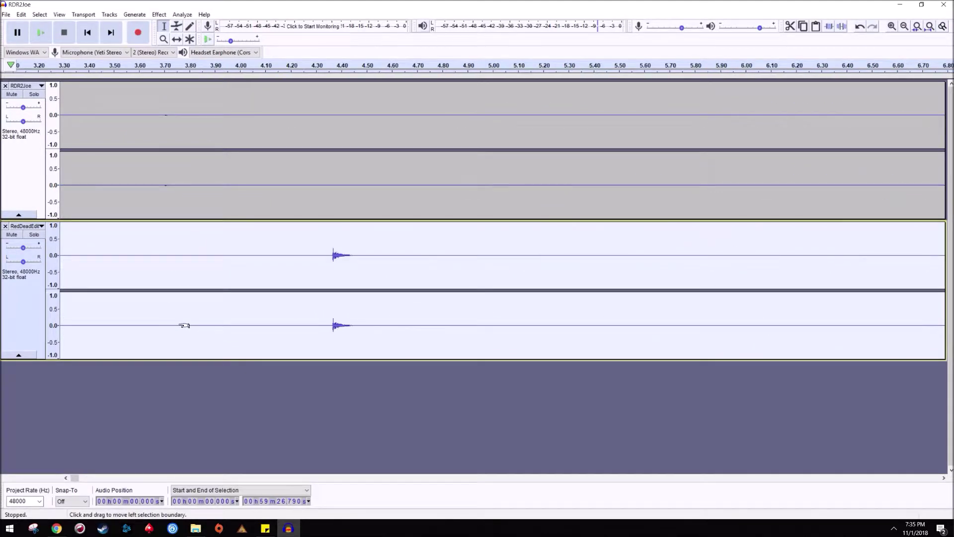
drag(73, 480, 64, 479)
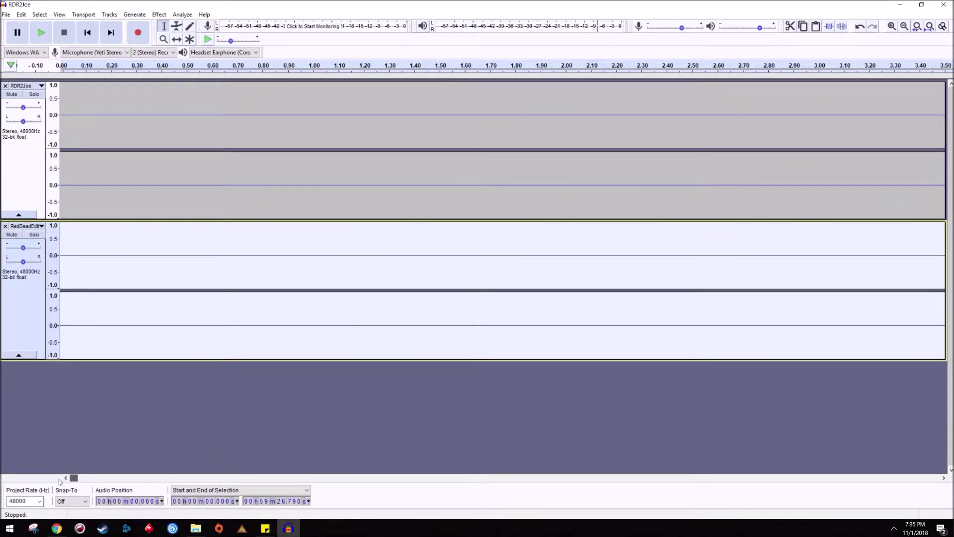
scroll(253, 302, down, 1)
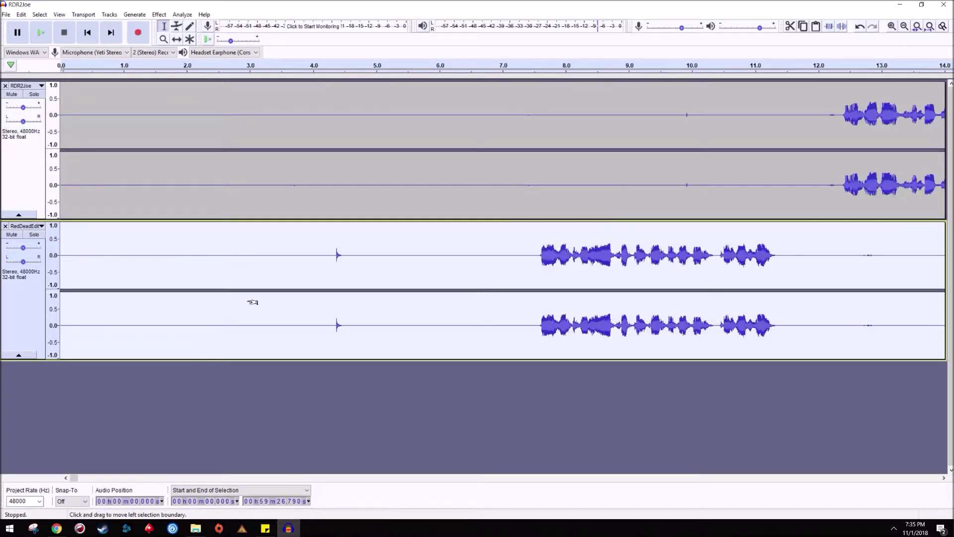
scroll(252, 302, down, 1)
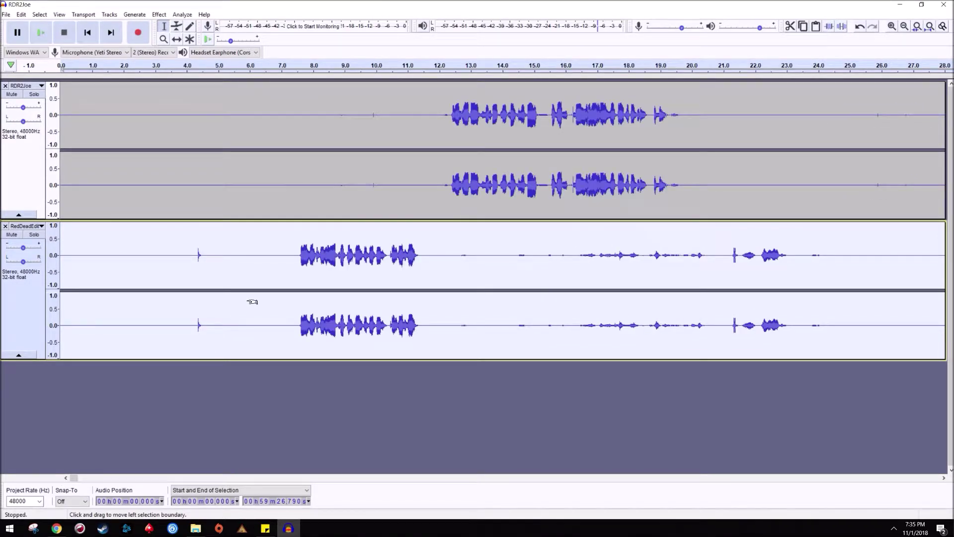
scroll(252, 302, down, 1)
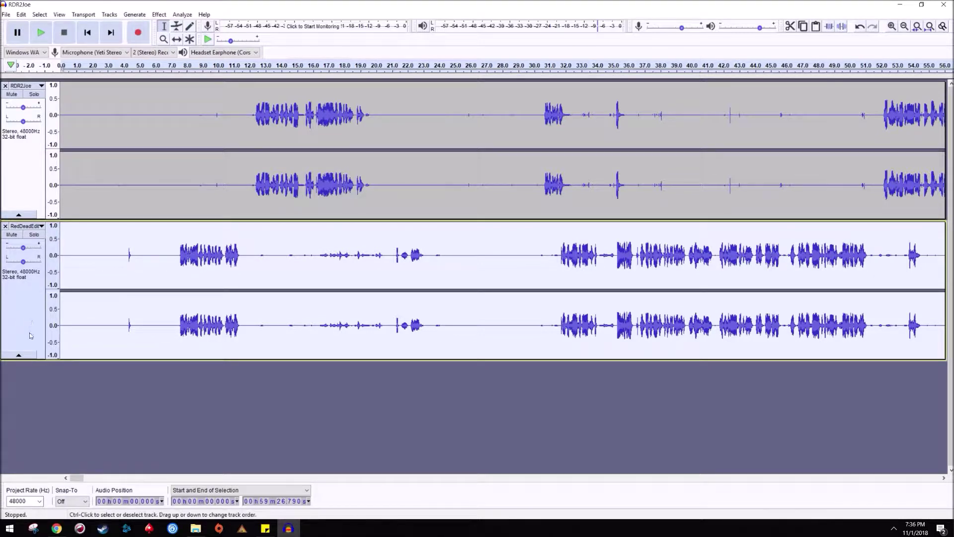
Step: Move the RedDeadEdited track above the RDR2Joe track and deselect the tracks
drag(22, 328, 40, 133)
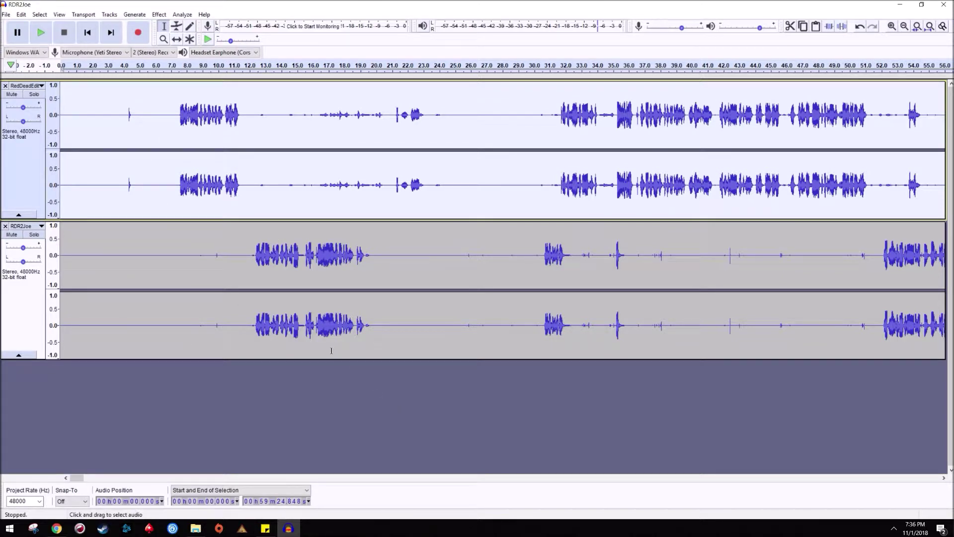
click(65, 396)
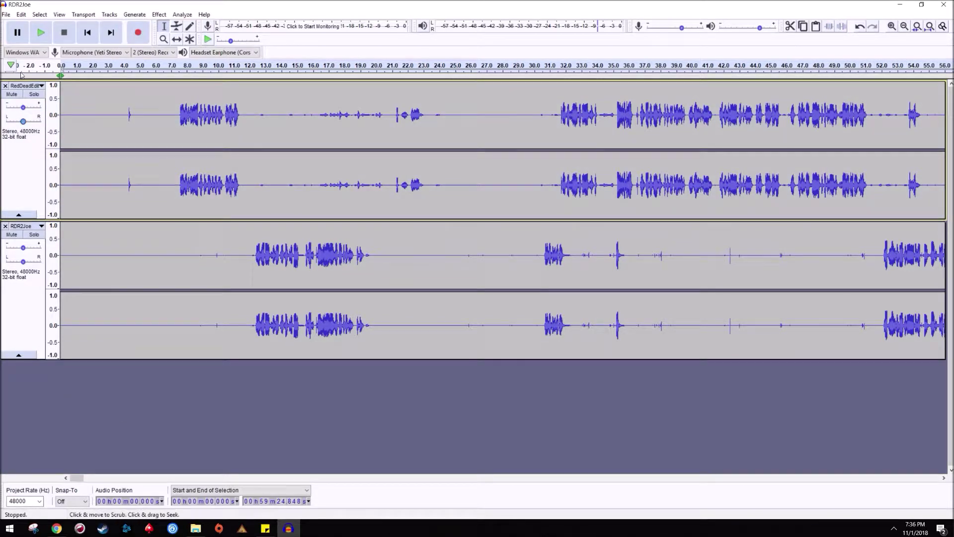
Step: Import the theme music ThemeFull.wav from the Sounds folder as a third track
click(8, 16)
mouse_move(43, 109)
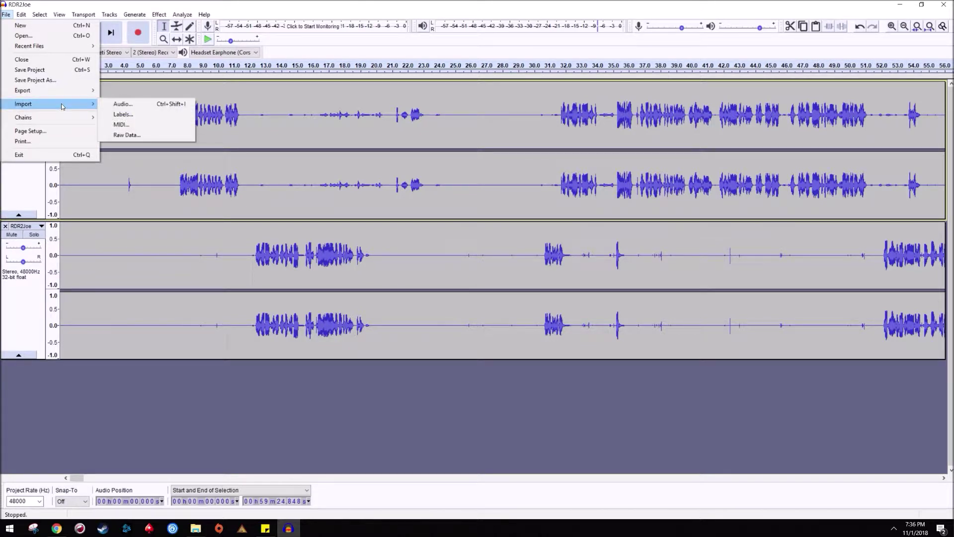
click(124, 104)
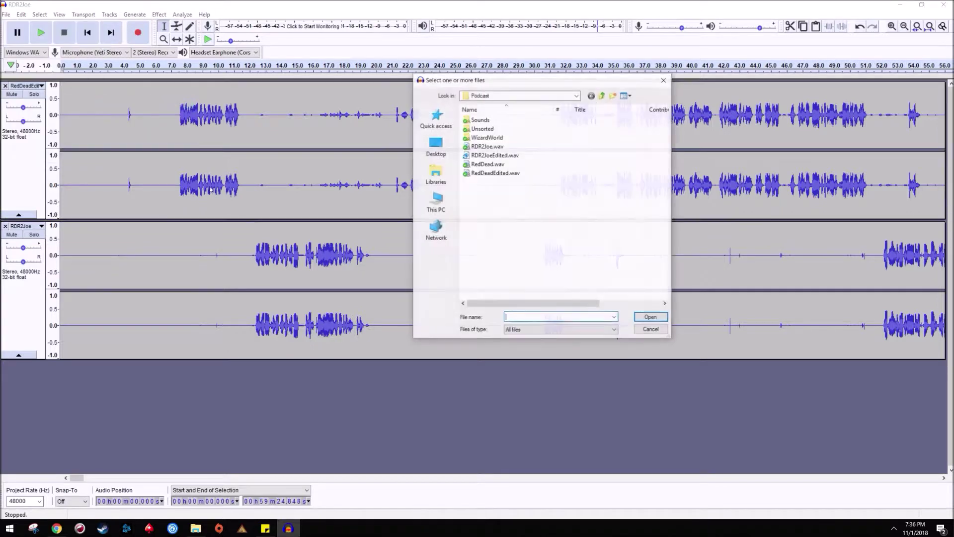
double_click(504, 123)
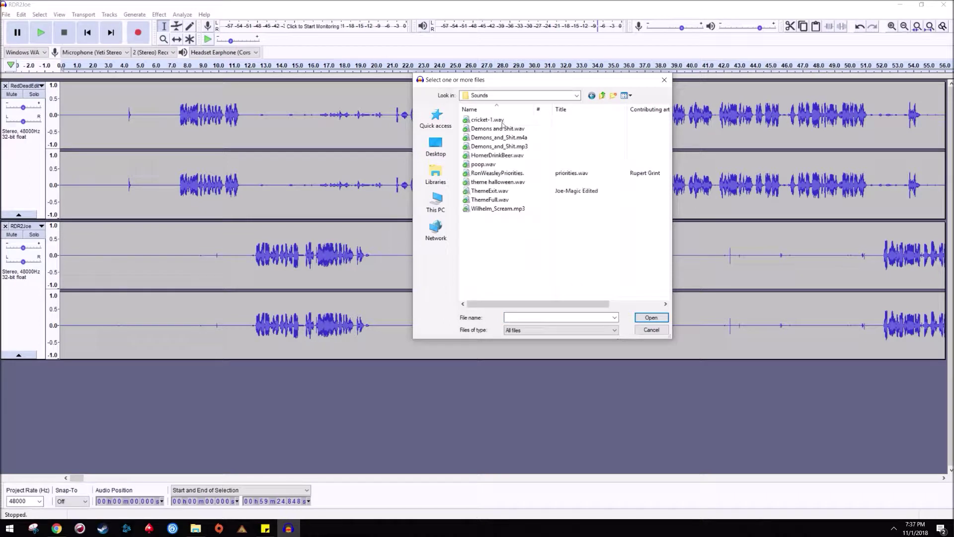
click(506, 201)
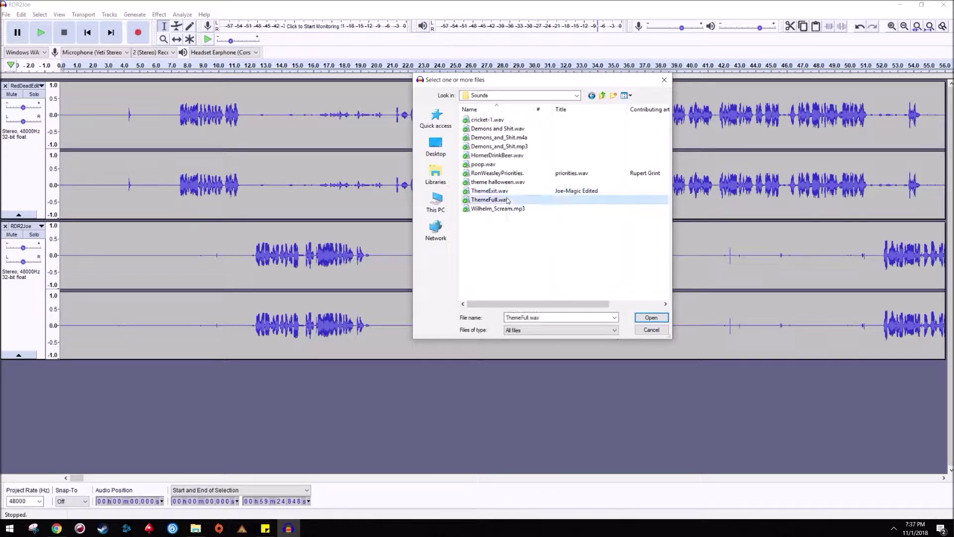
click(652, 318)
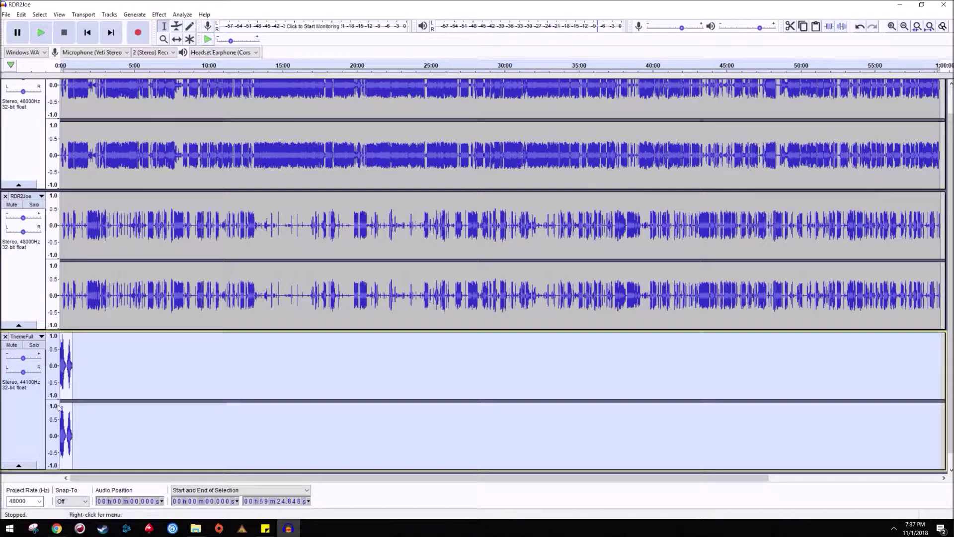
Step: Select the whole ThemeFull music track and mute it
scroll(79, 389, up, 1)
scroll(80, 389, up, 5)
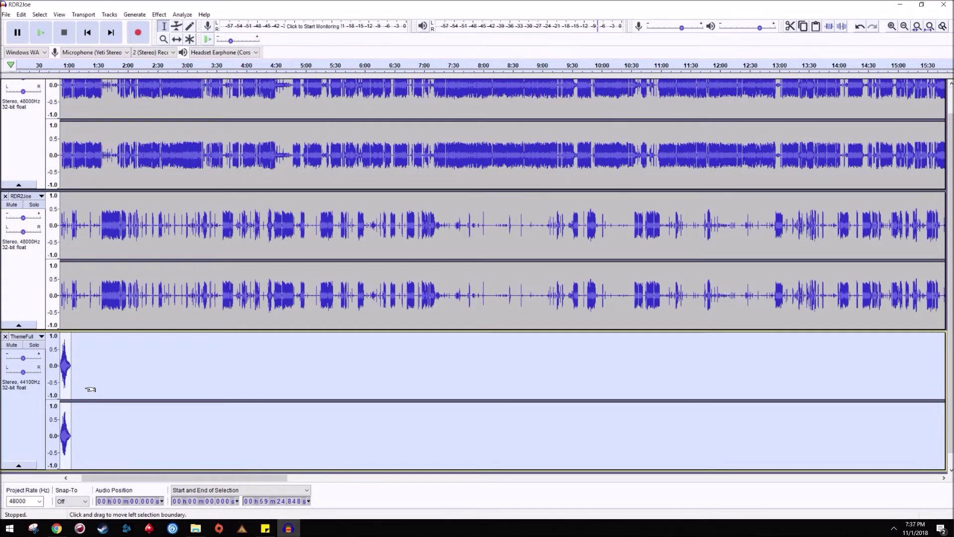
scroll(84, 365, up, 4)
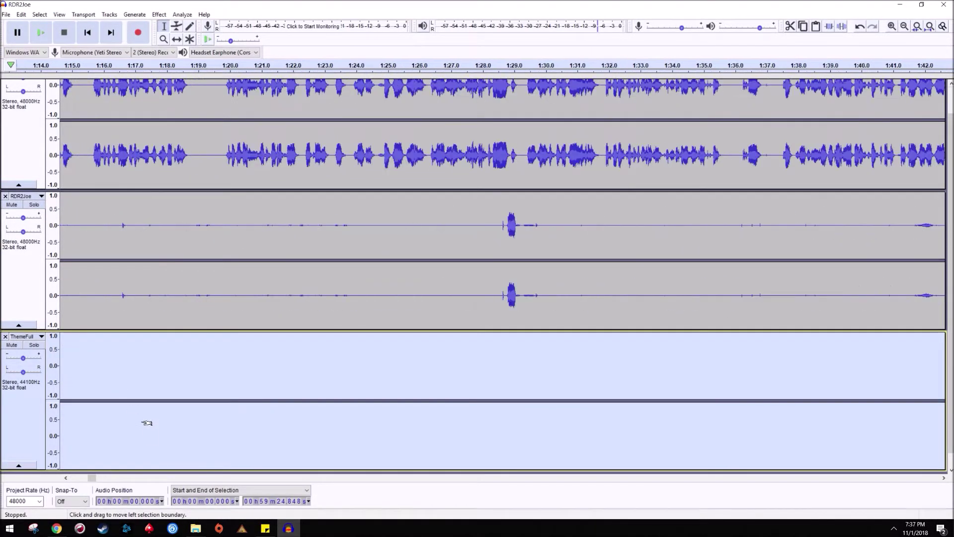
drag(84, 479, 70, 480)
scroll(232, 386, down, 3)
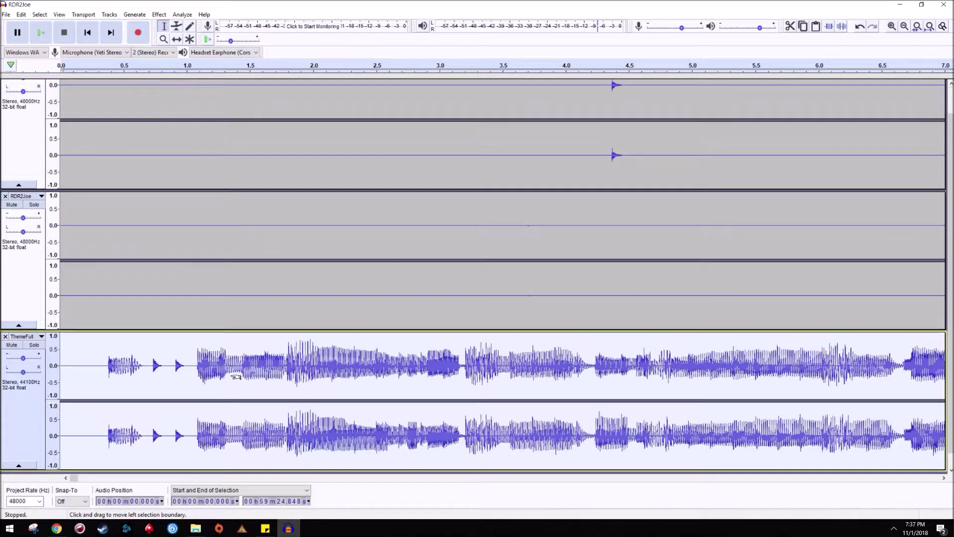
scroll(232, 372, down, 2)
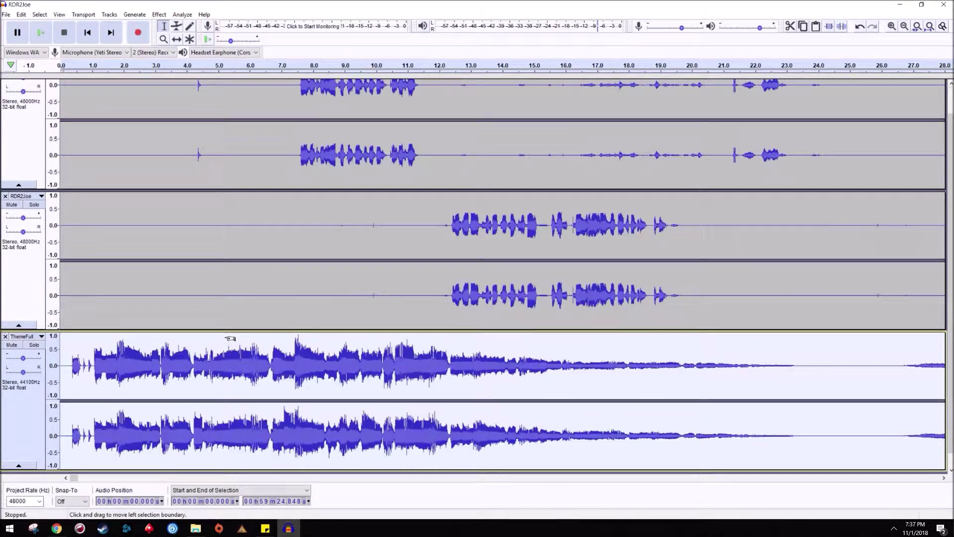
scroll(263, 334, down, 1)
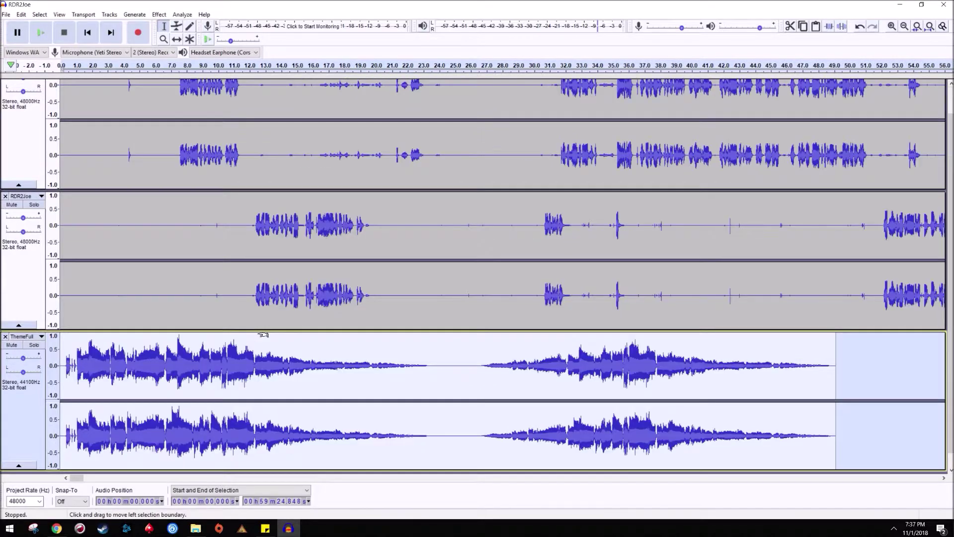
click(23, 426)
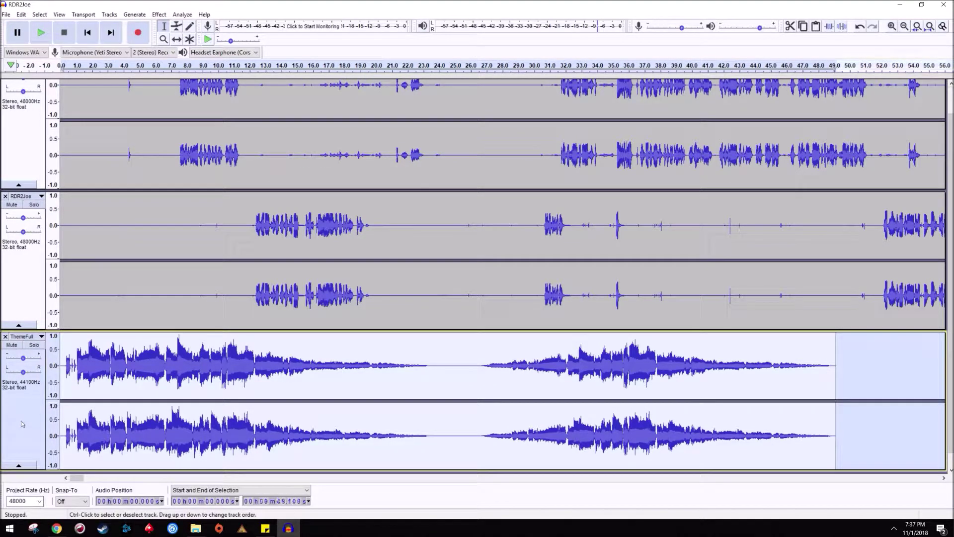
click(12, 347)
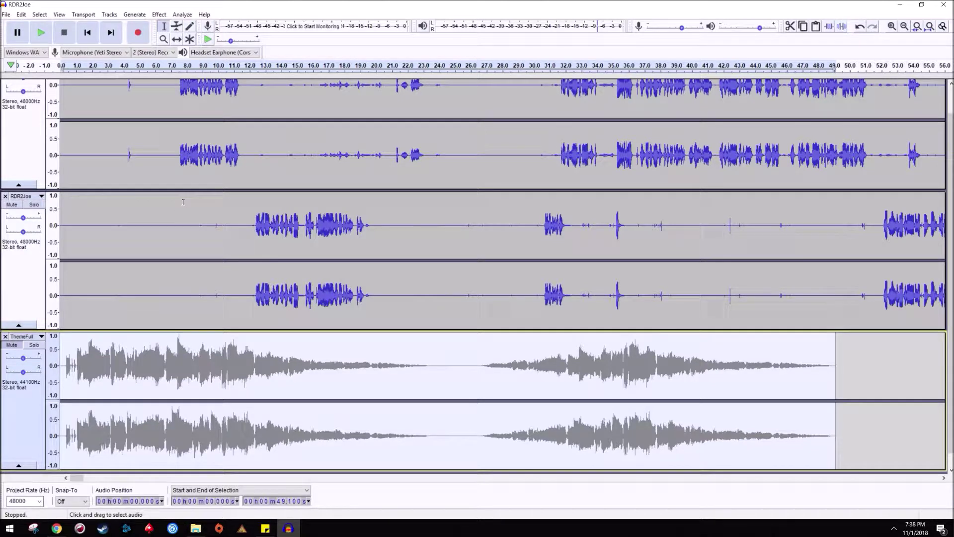
Step: Play the two voice tracks together from about 10.5 seconds to hear their exchange, and stop playback
click(226, 163)
scroll(243, 209, up, 1)
key(space)
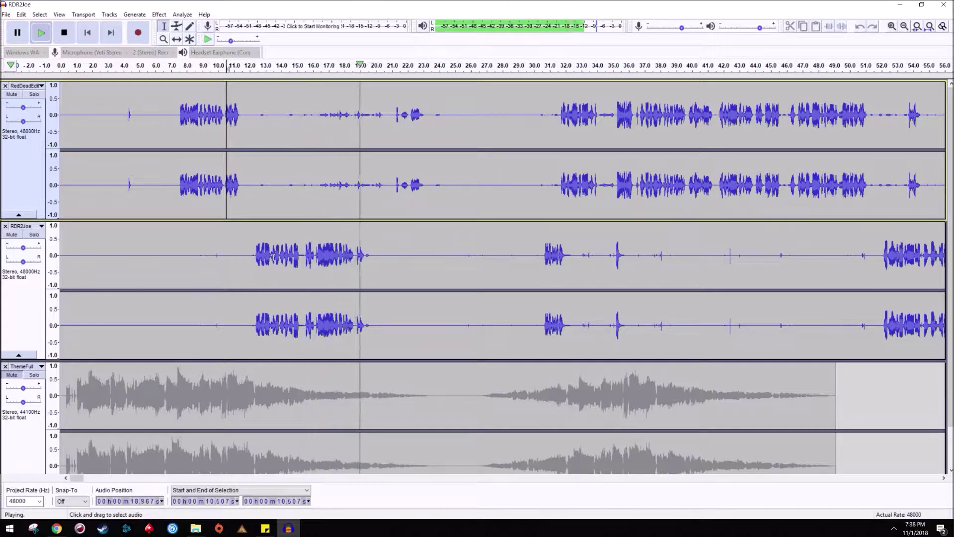
key(space)
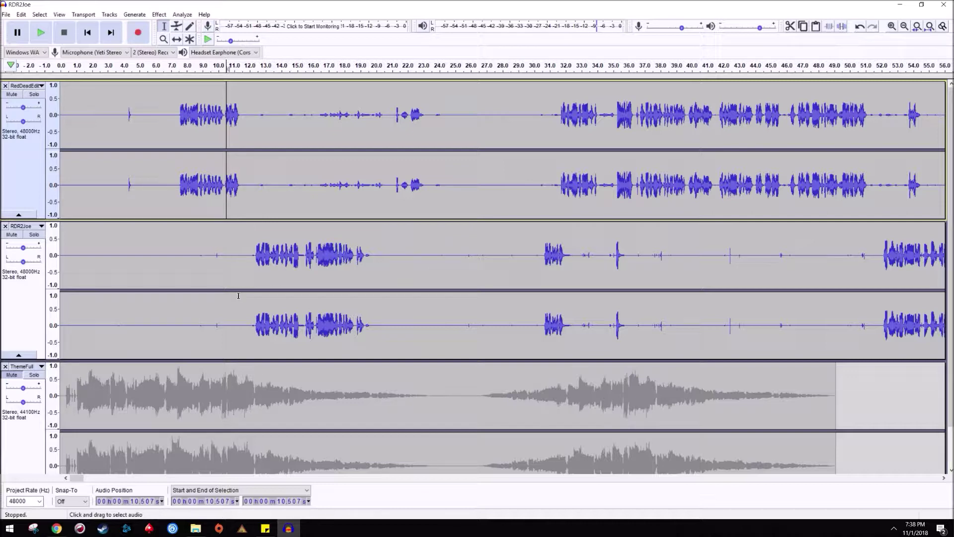
Step: Replace the noise in the first 12.283 seconds of the RDR2Joe track with generated silence
click(233, 255)
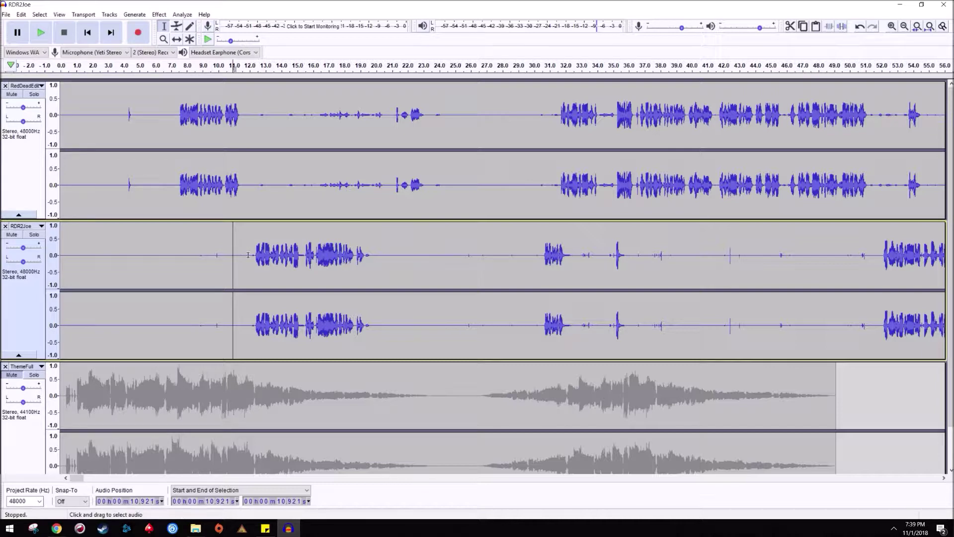
drag(254, 256, 34, 271)
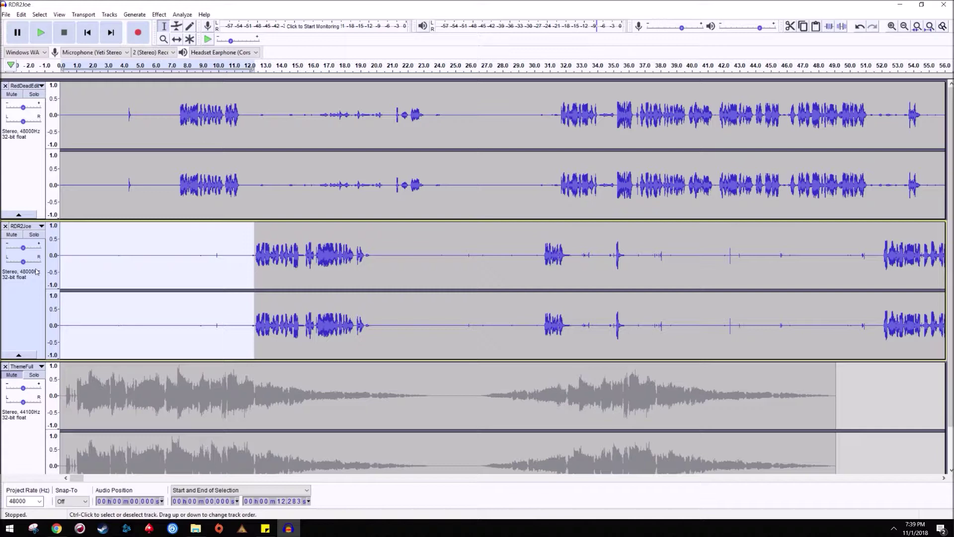
click(134, 14)
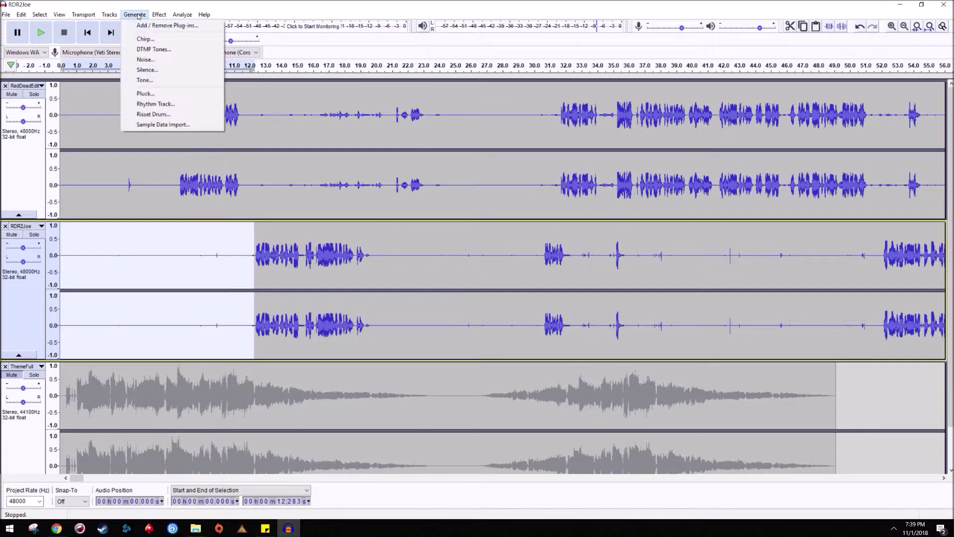
click(156, 69)
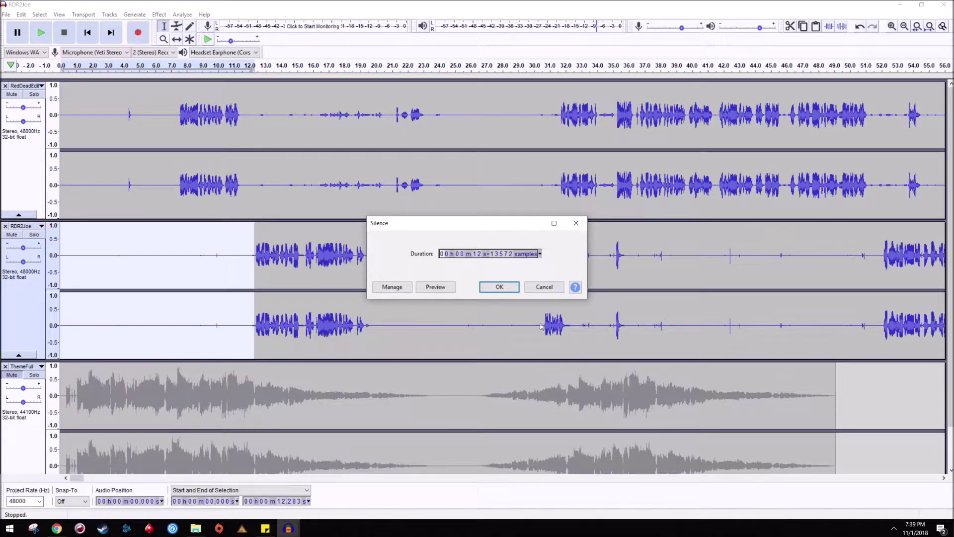
click(504, 283)
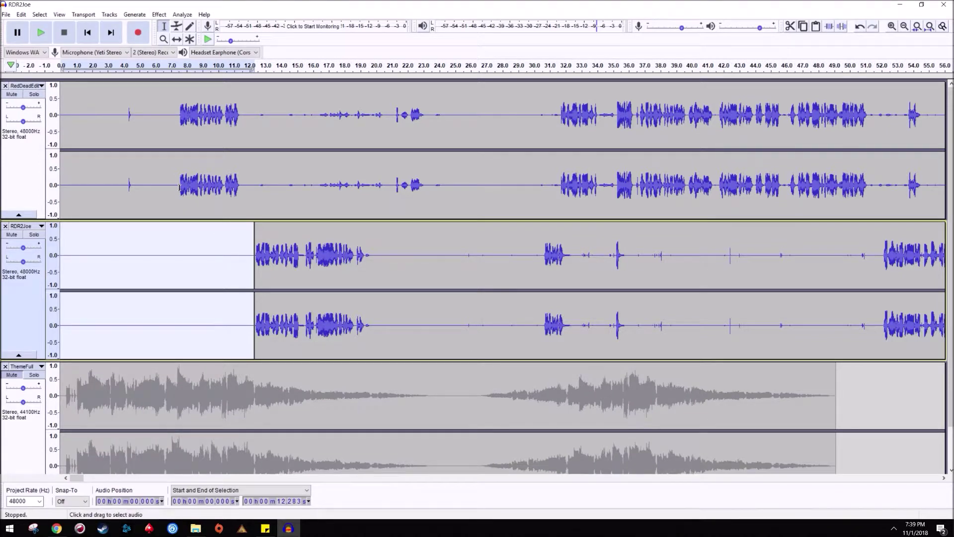
Step: Silence the first 7.547 seconds of the RedDeadEdited track and its noise between about 11.5 and 31.8 seconds
drag(179, 187, 27, 186)
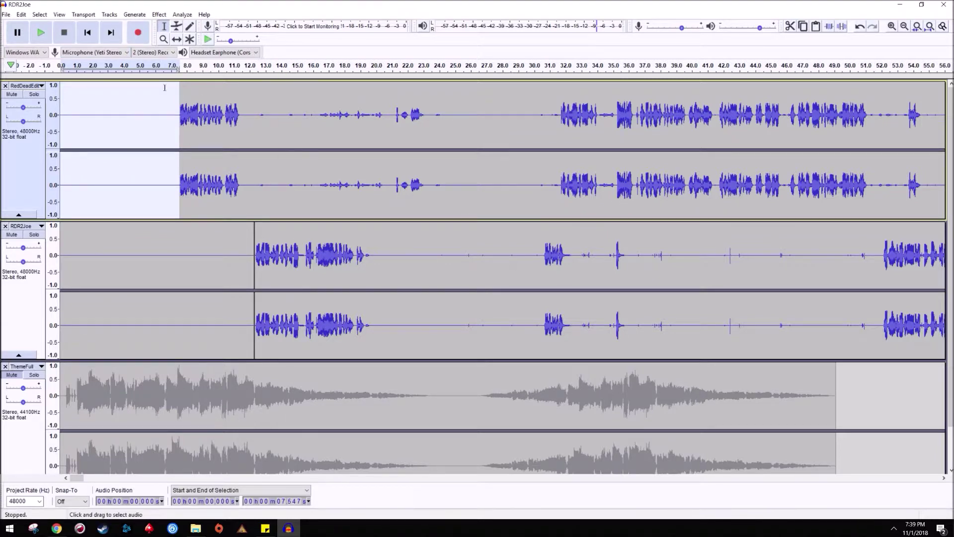
drag(242, 185, 562, 185)
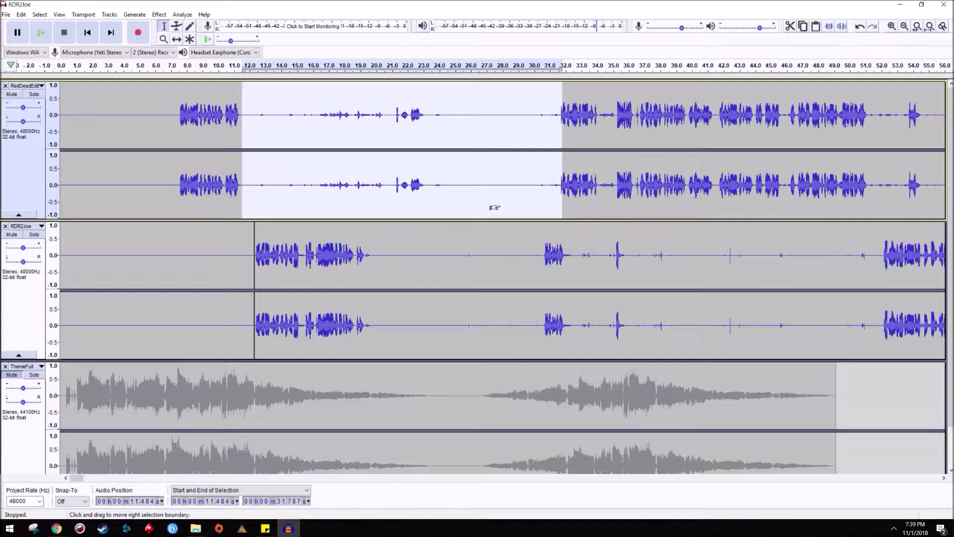
key(ctrl+l)
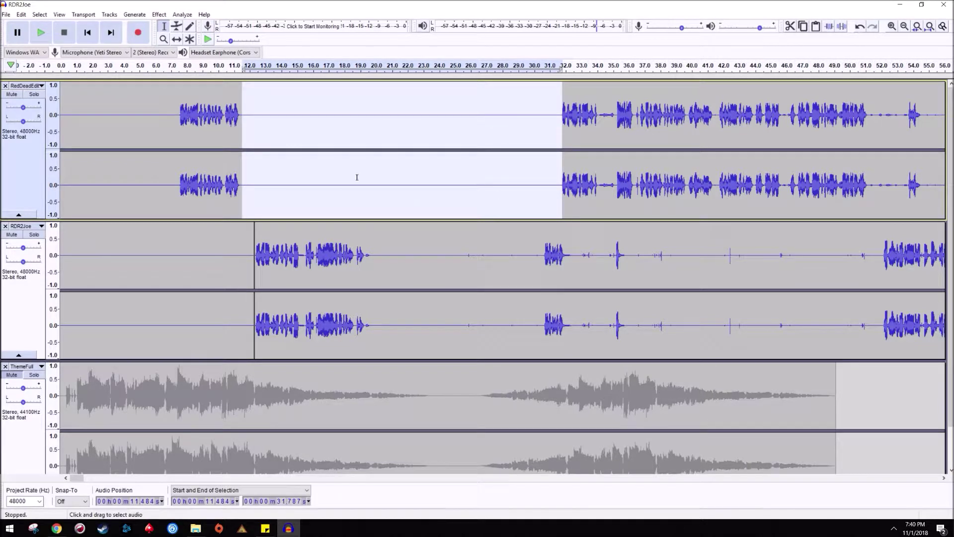
Step: Play the two voice tracks from about 50 seconds and from about 2:51 to check their timing
click(461, 279)
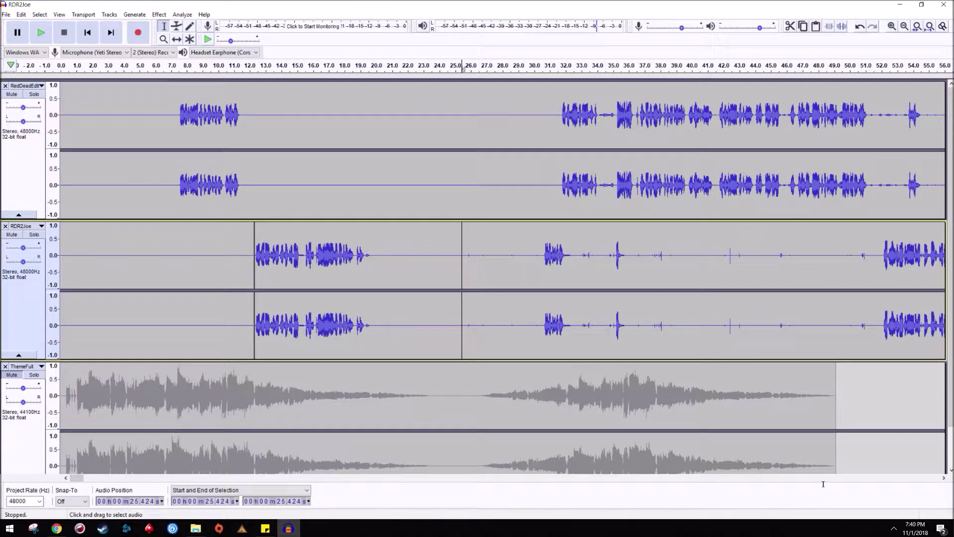
click(851, 213)
key(space)
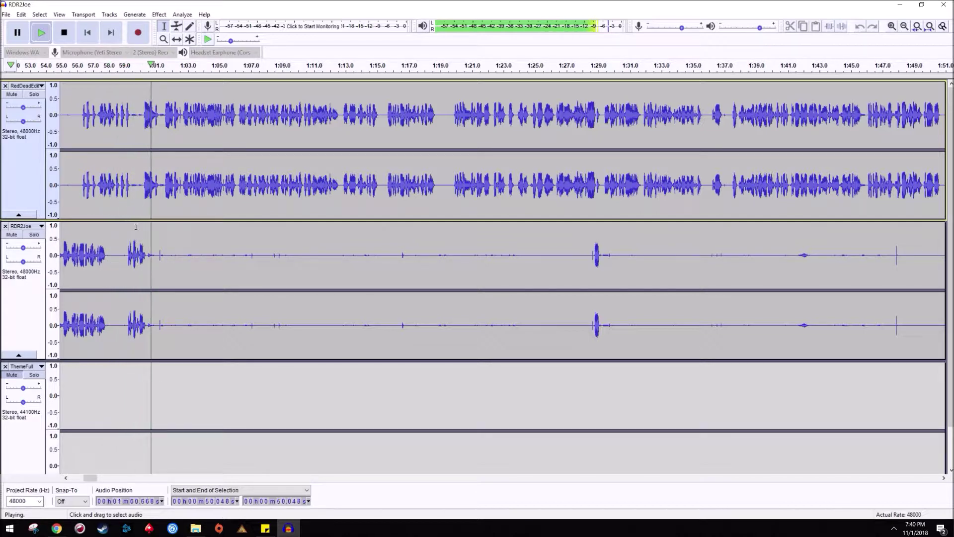
key(space)
click(715, 481)
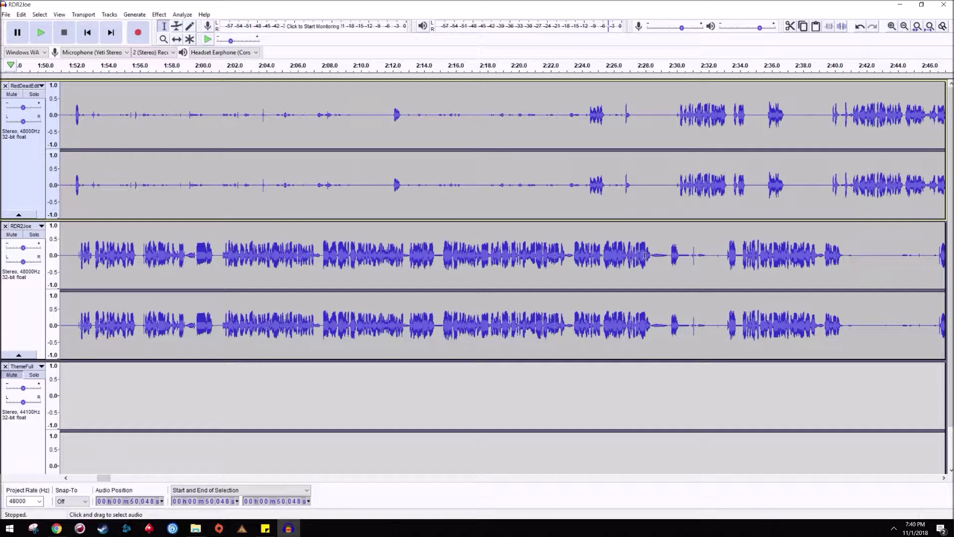
click(747, 477)
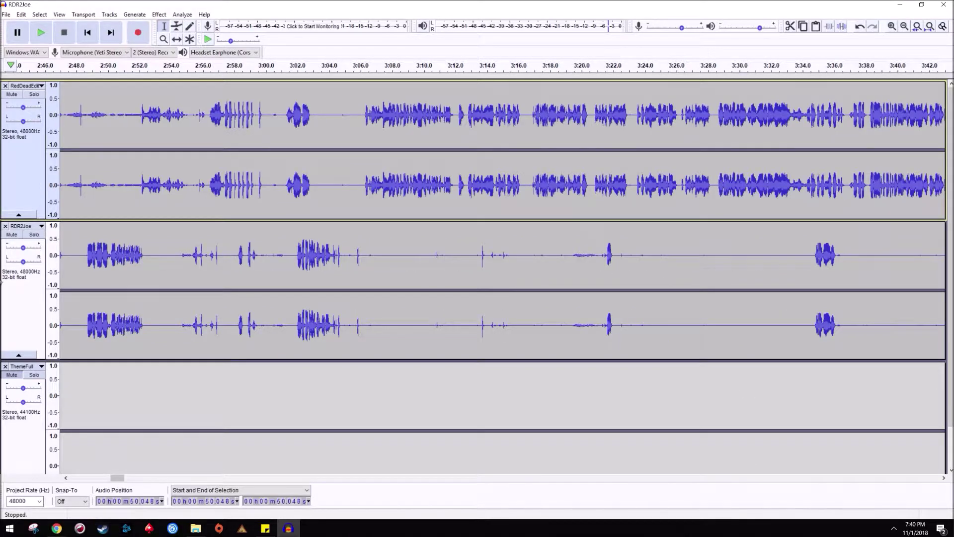
click(128, 251)
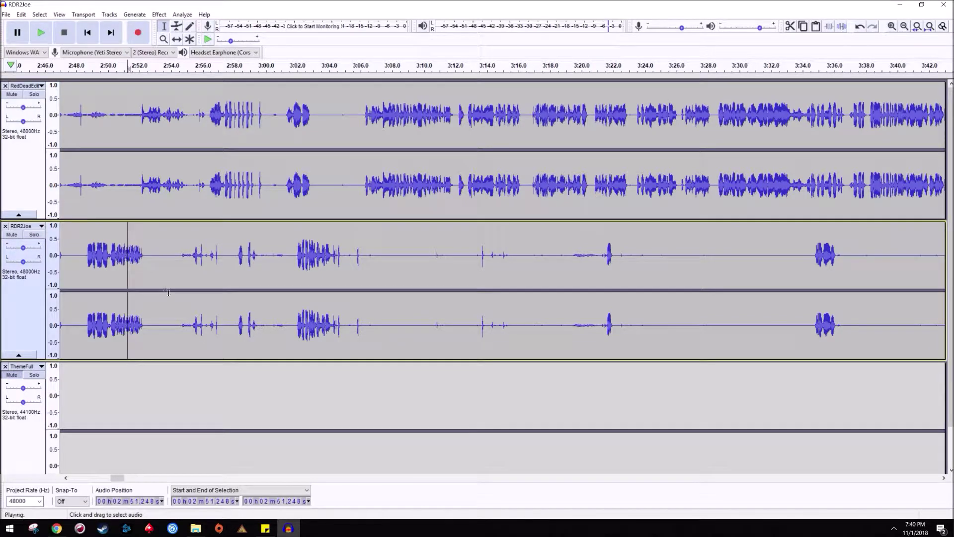
key(space)
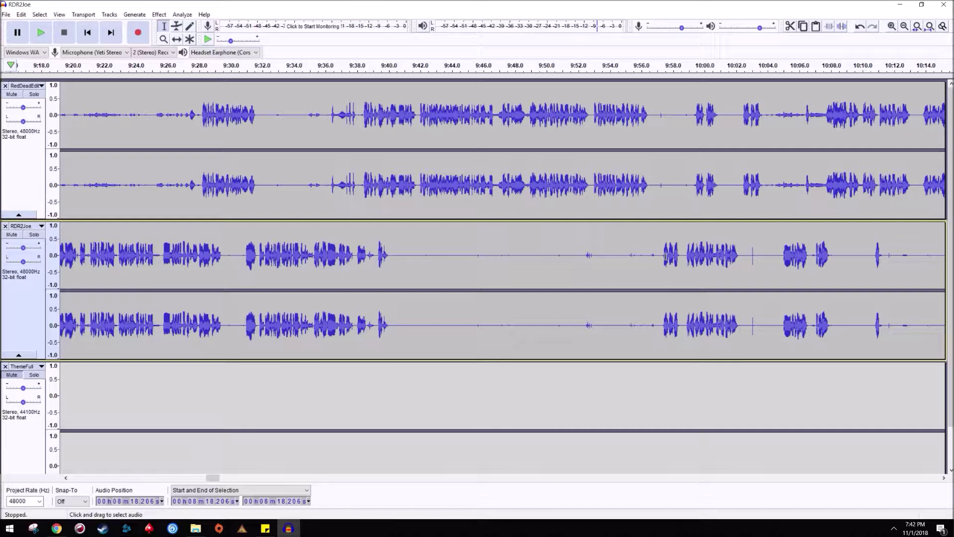
Step: Mark the short gap before the RDR2Joe speech at about 9:57 and play both voices from about 9:55.7
drag(663, 254, 657, 255)
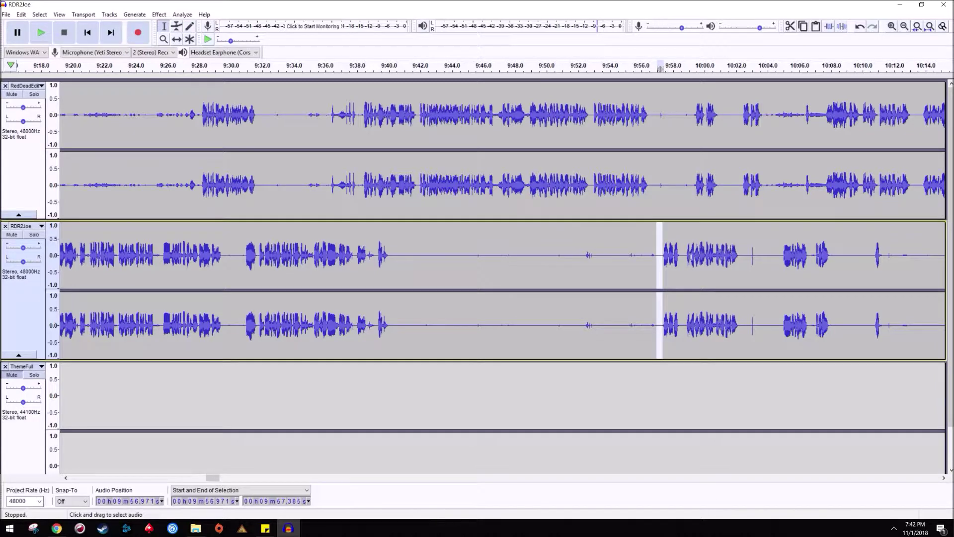
click(638, 188)
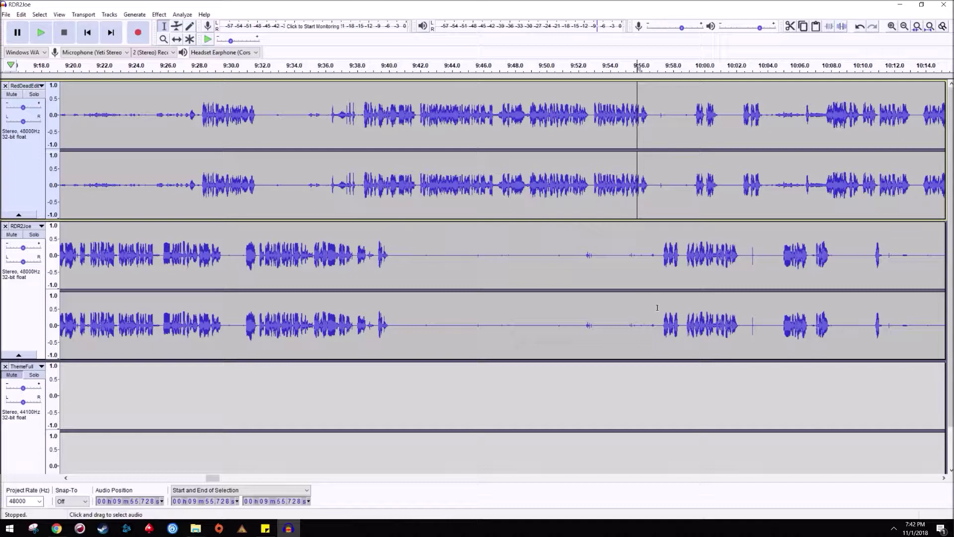
key(space)
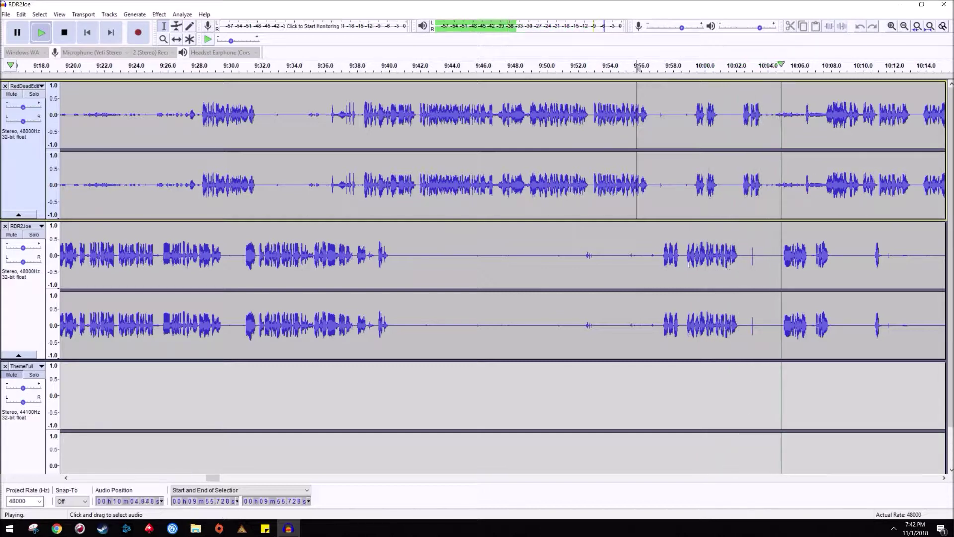
key(space)
Step: Delete about 0.4 seconds of silence at about 2.7 seconds in the RDR2Joe track to shift its speech earlier
drag(209, 480, 72, 478)
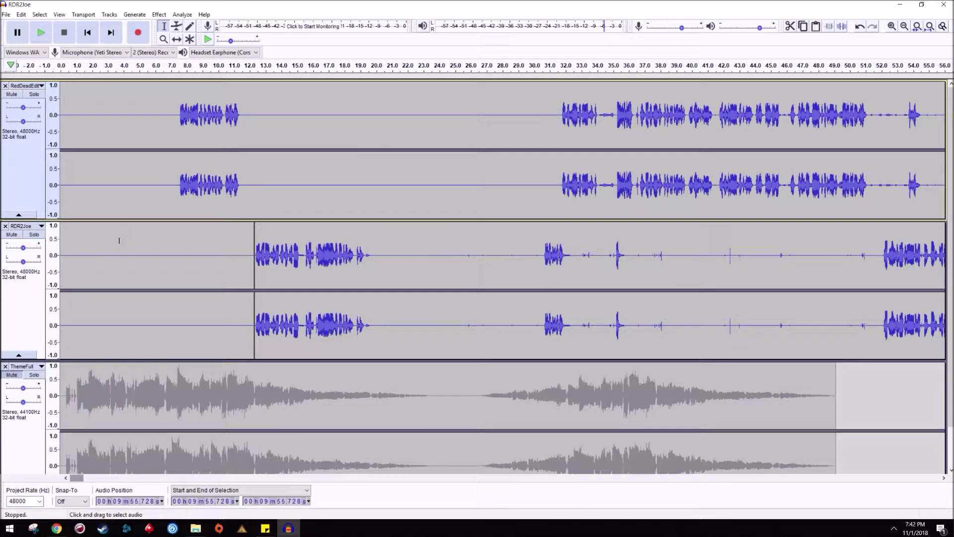
drag(100, 232, 102, 238)
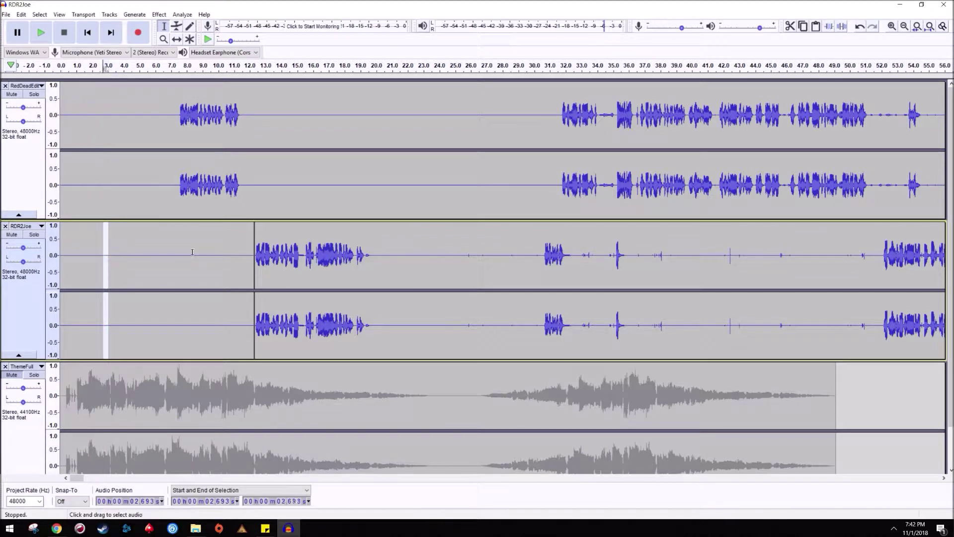
key(Delete)
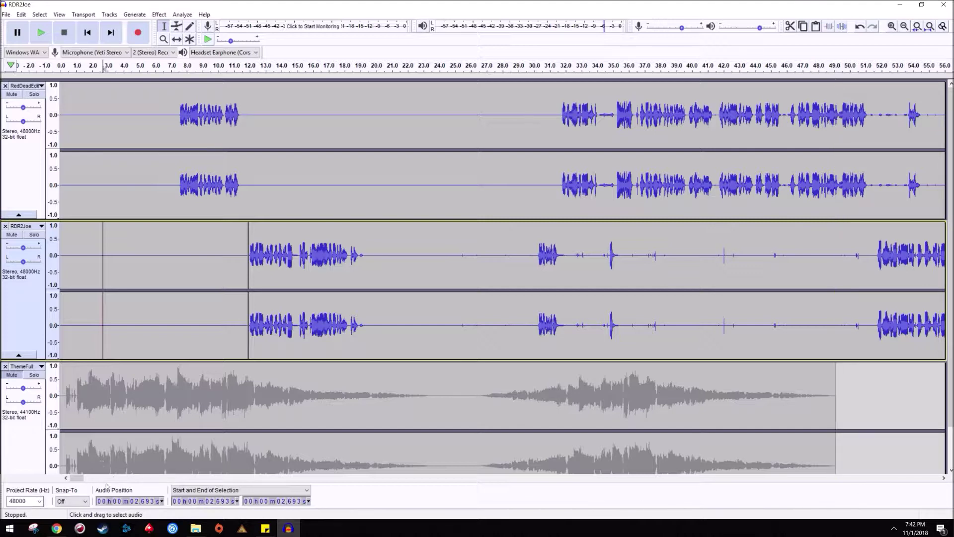
Step: Check the voices near 35:40 and delete about 0.4 seconds of silence at about 1.5 seconds in the RDR2Joe track
drag(81, 478, 467, 485)
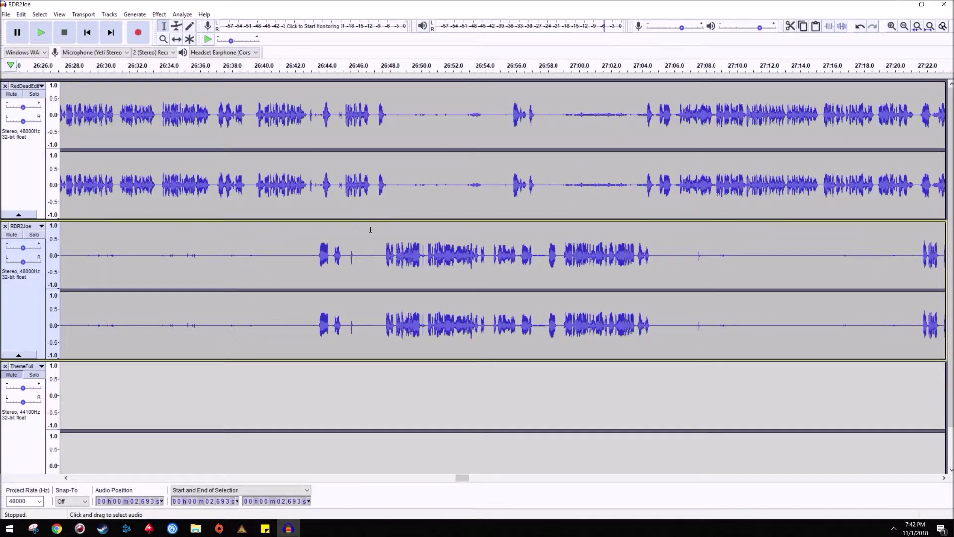
click(628, 254)
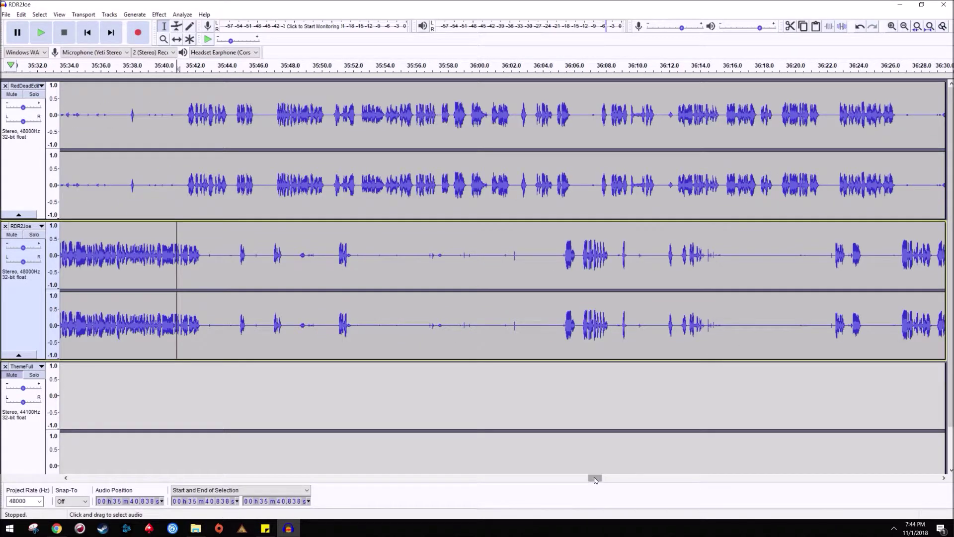
drag(597, 479, 67, 481)
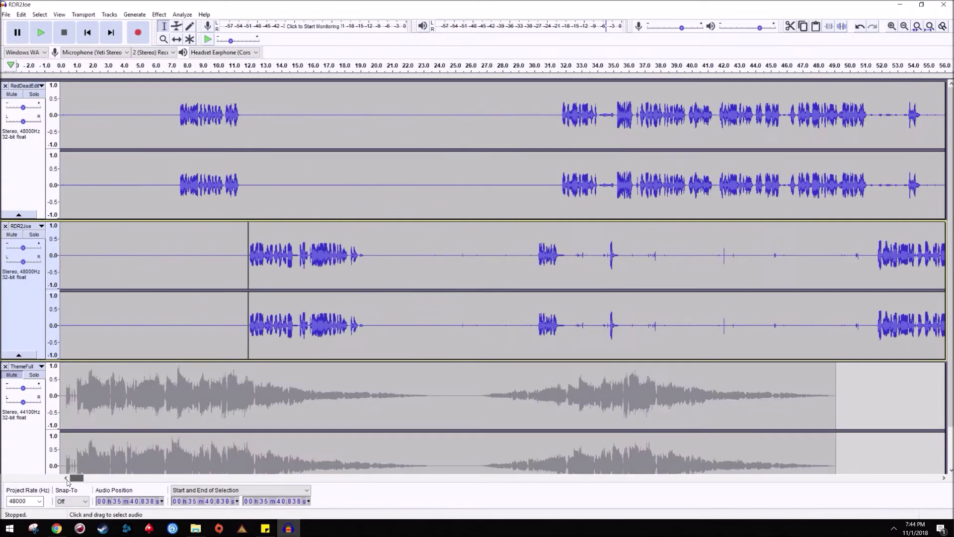
drag(91, 242, 84, 242)
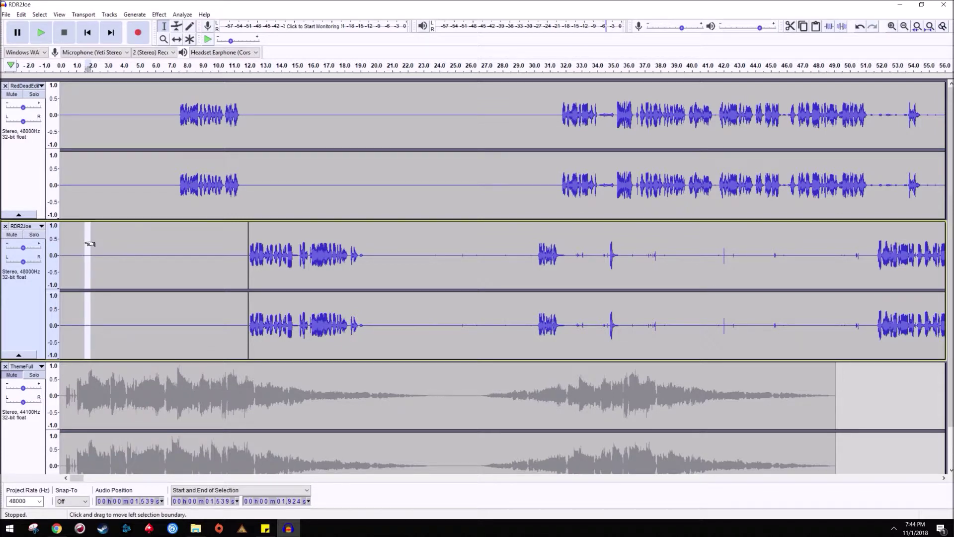
key(Delete)
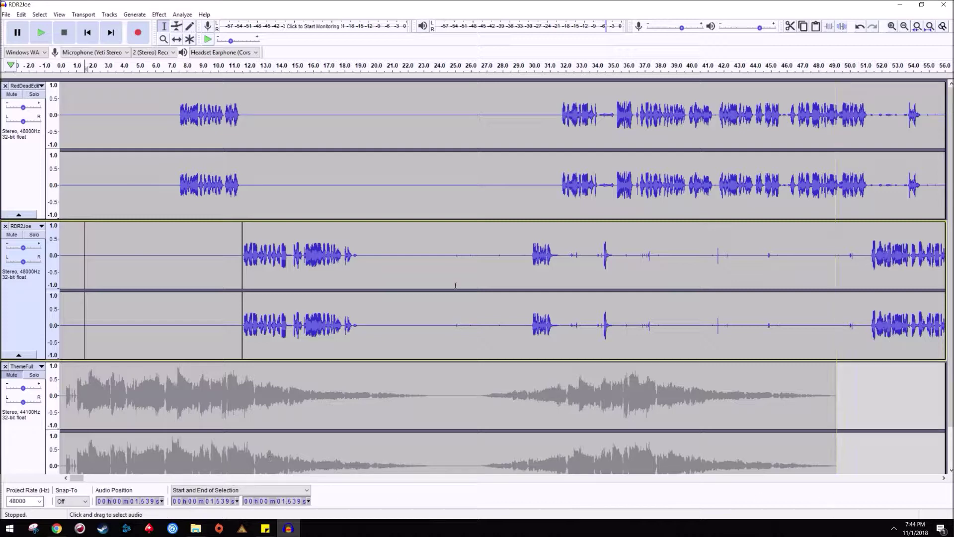
Step: Play the two voice tracks from about 30:41 and from about 30:25.5 to check their alignment
drag(81, 482, 372, 486)
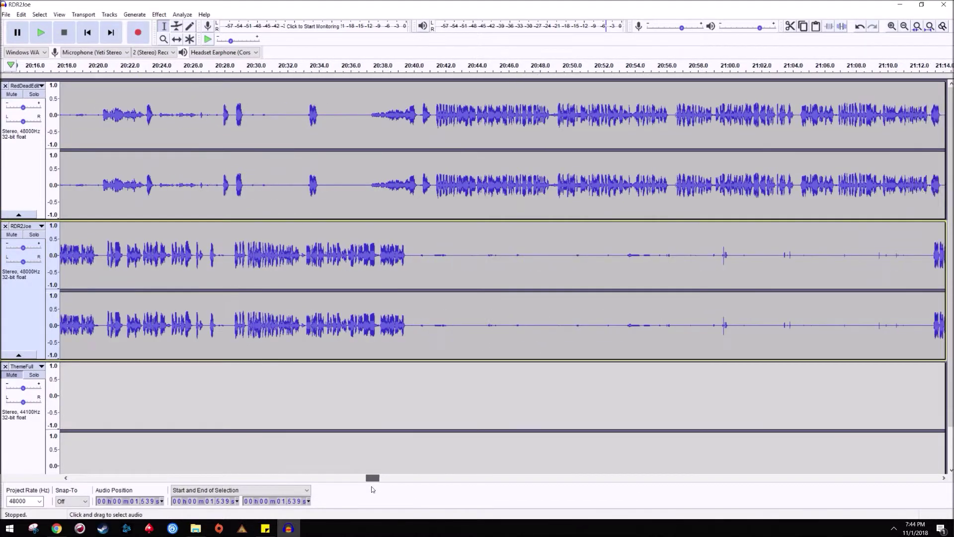
click(823, 203)
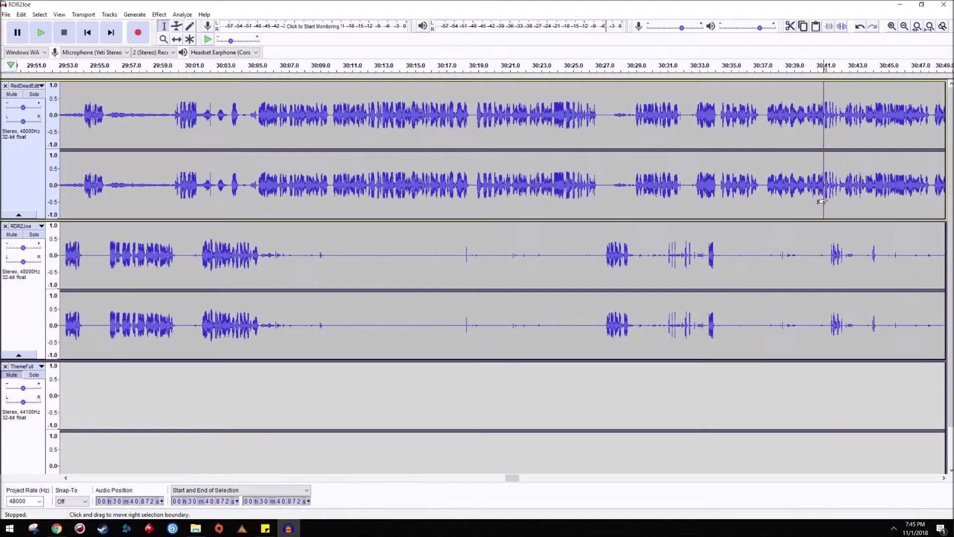
key(space)
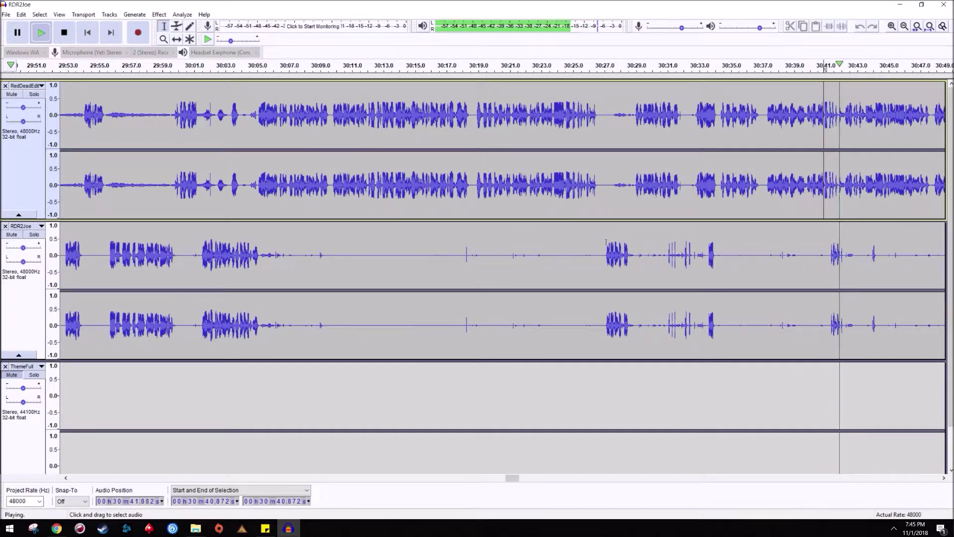
key(space)
click(581, 205)
key(space)
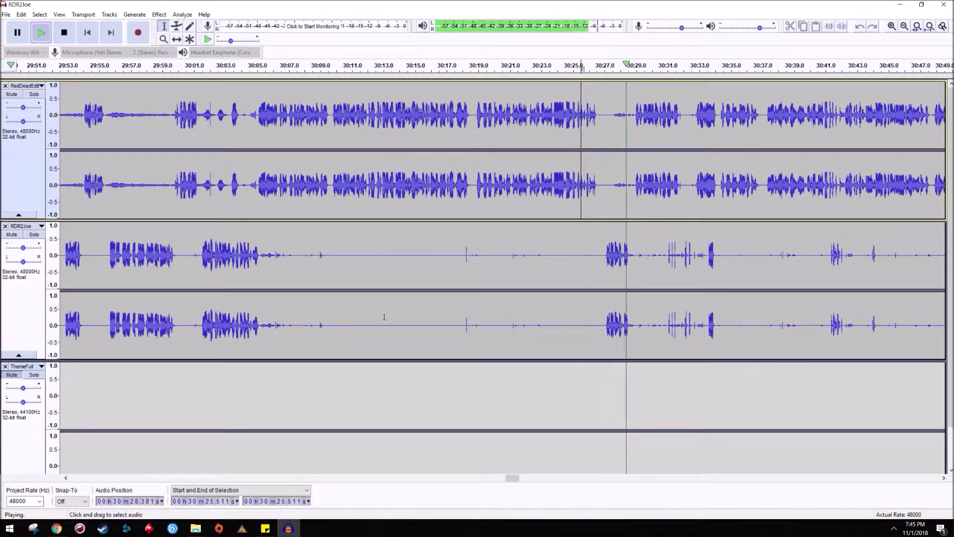
key(space)
Step: Listen to the exchange between the two voice tracks from about 31:07, and stop playback
click(686, 478)
click(386, 209)
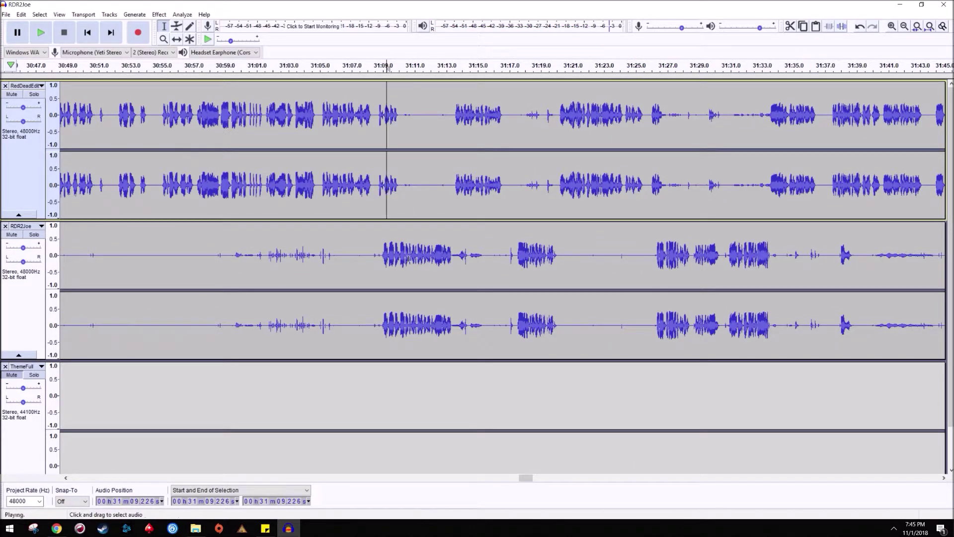
key(space)
click(349, 204)
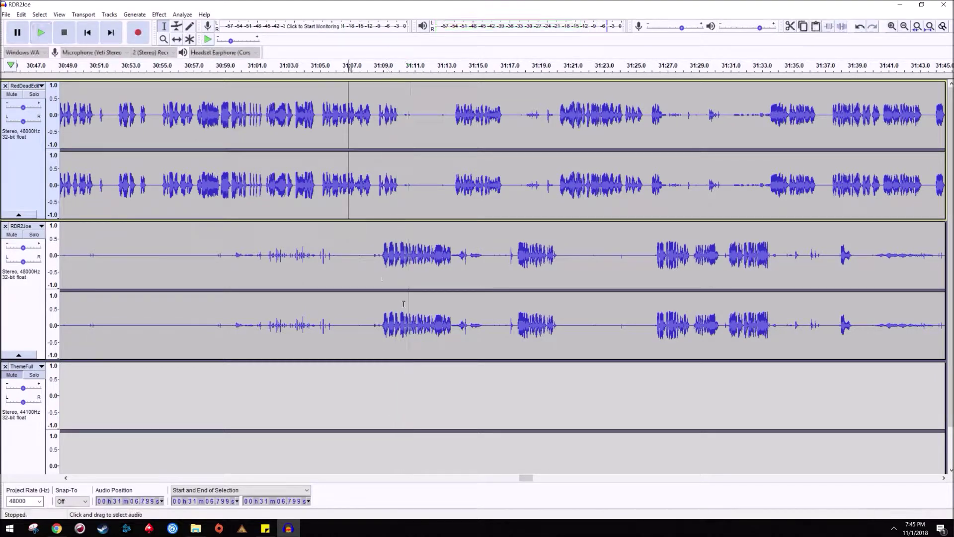
key(space)
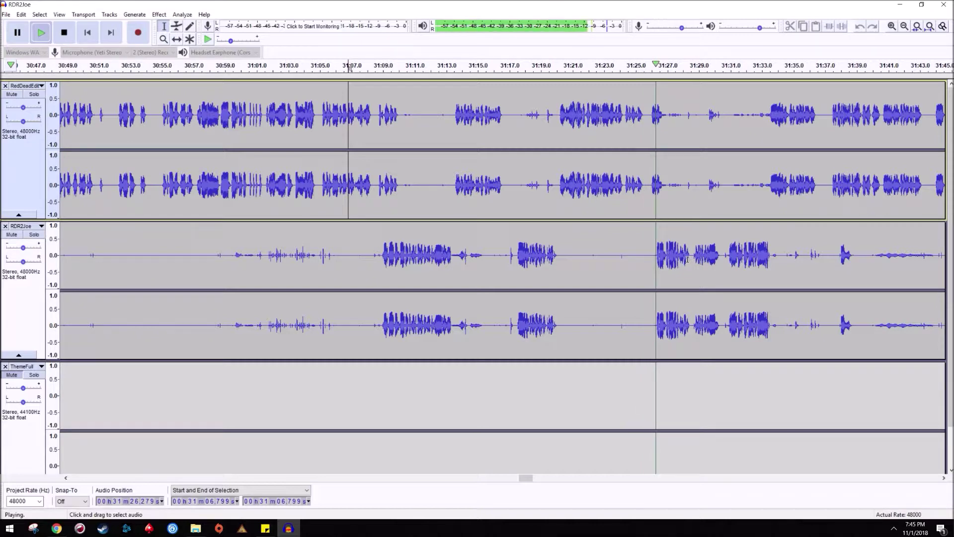
click(760, 263)
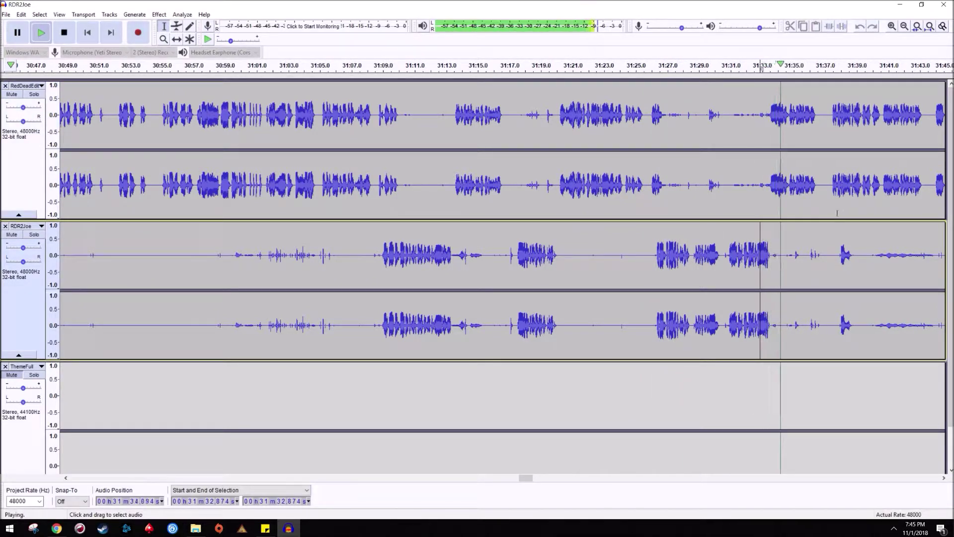
key(space)
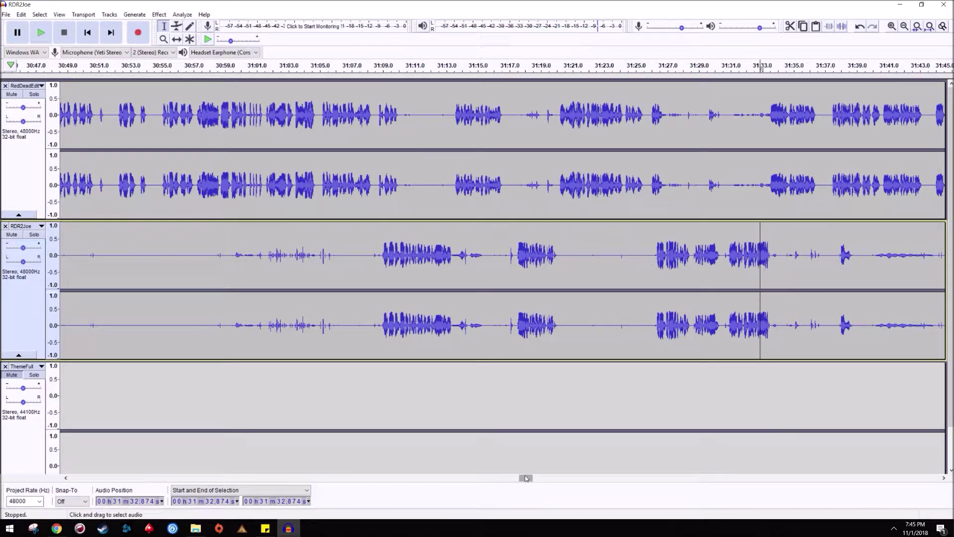
drag(526, 478, 83, 477)
drag(163, 241, 152, 241)
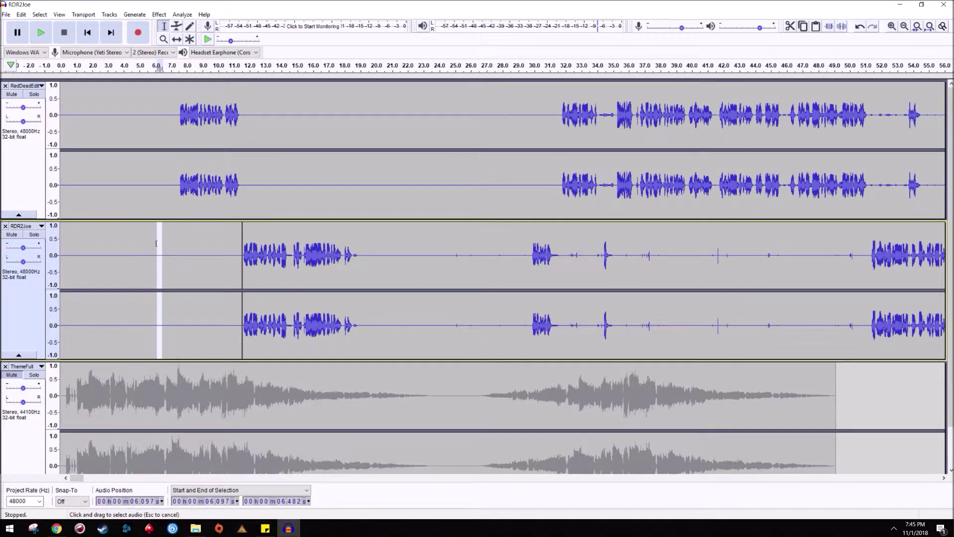
drag(137, 241, 147, 242)
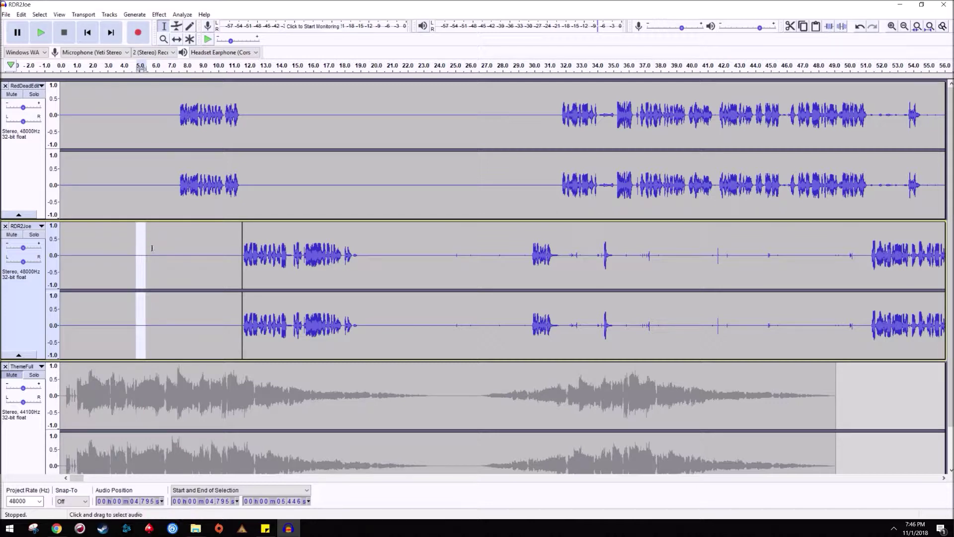
click(152, 249)
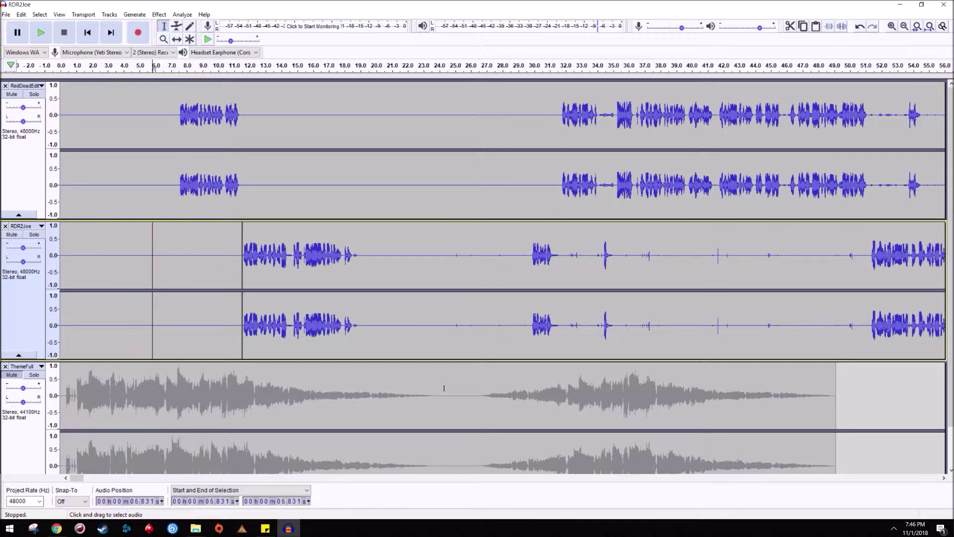
drag(450, 391, 837, 393)
scroll(838, 394, down, 1)
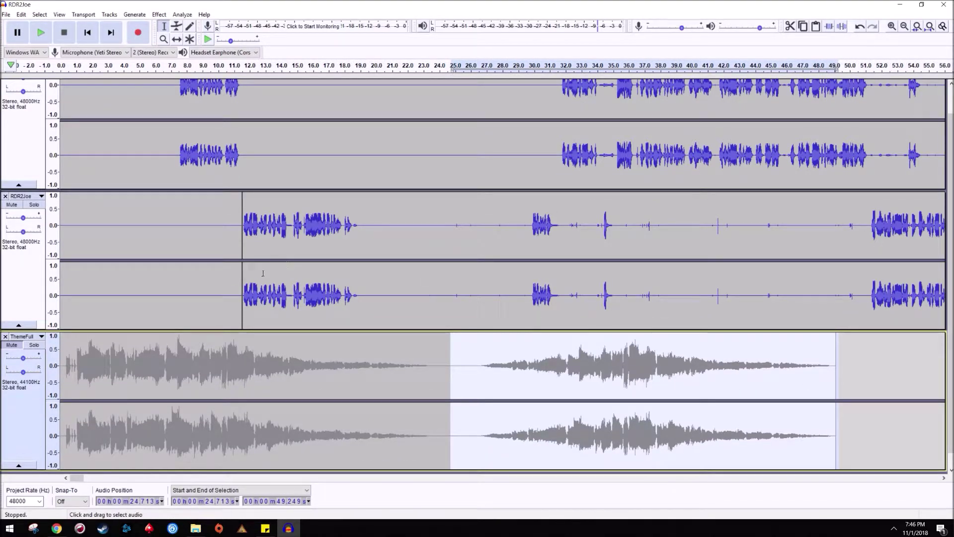
click(264, 162)
scroll(423, 253, up, 1)
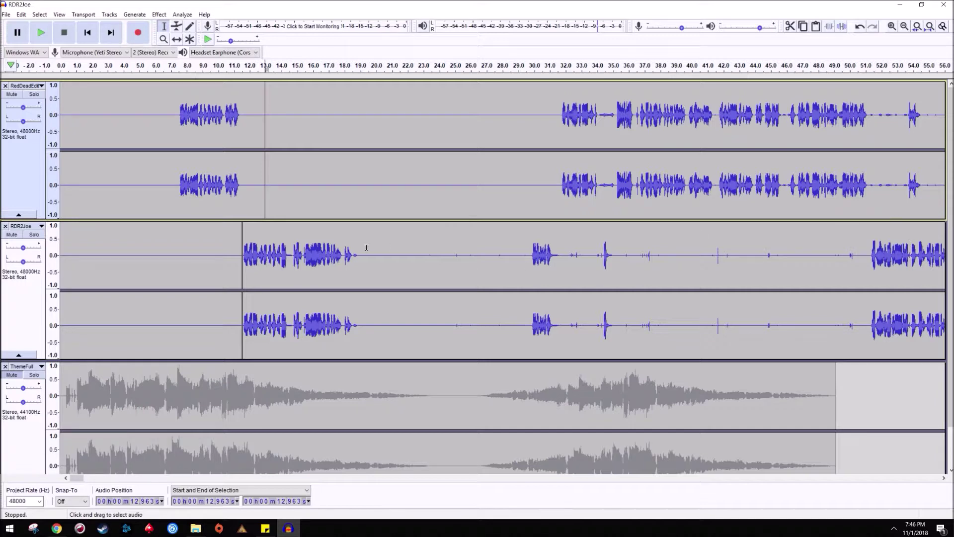
Step: Silence the RDR2Joe track from about 18.6 to 29.9 seconds, and select the RedDeadEdit gap from about 11.5 to 31.7 seconds
drag(353, 255, 532, 260)
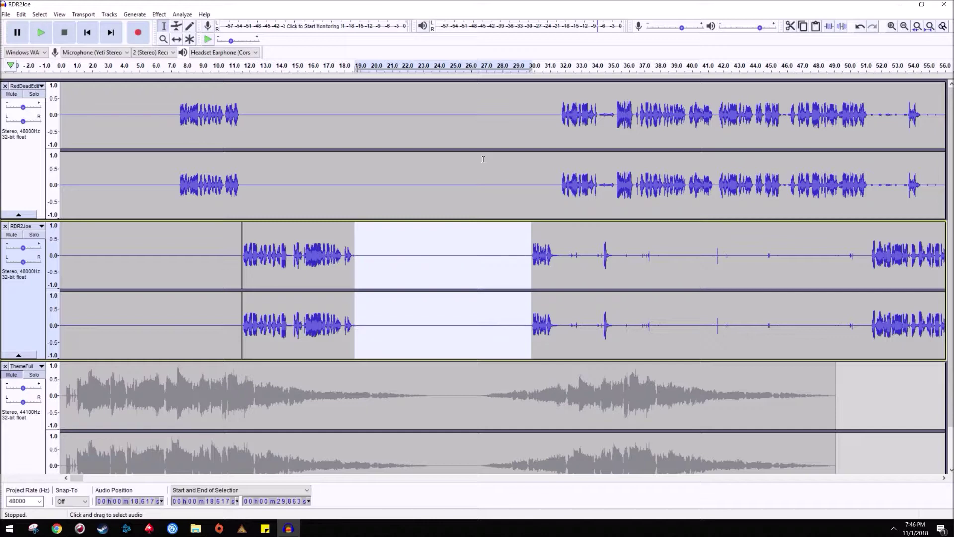
drag(242, 199, 561, 187)
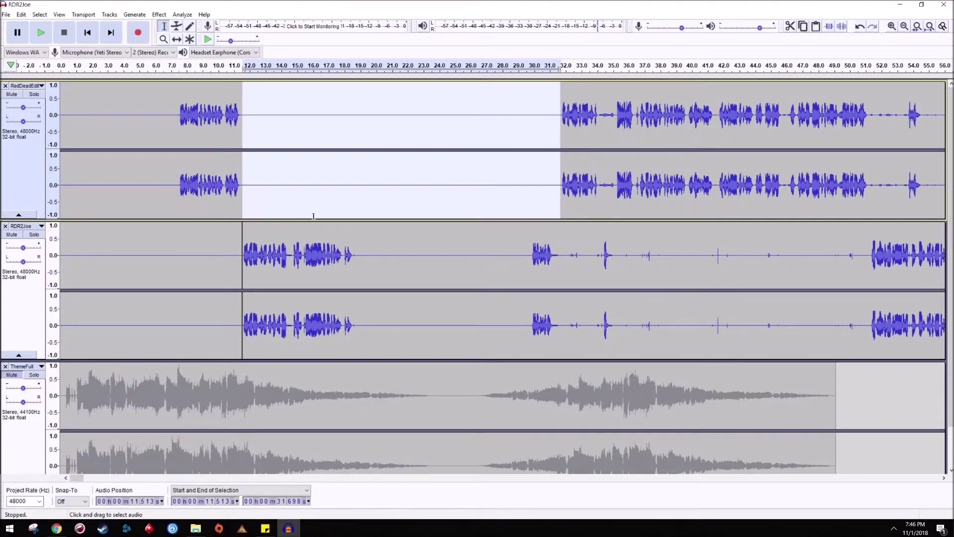
Step: Listen near 35.3 seconds, silence the RedDeadEdit track from about 35.1 to 36.4 seconds, and play that spot again
click(618, 192)
key(space)
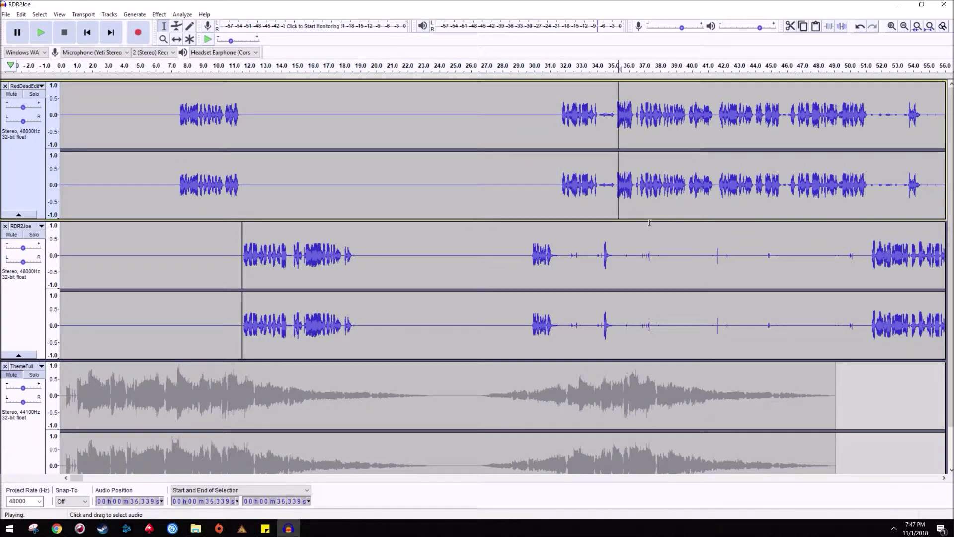
key(space)
drag(636, 188, 615, 189)
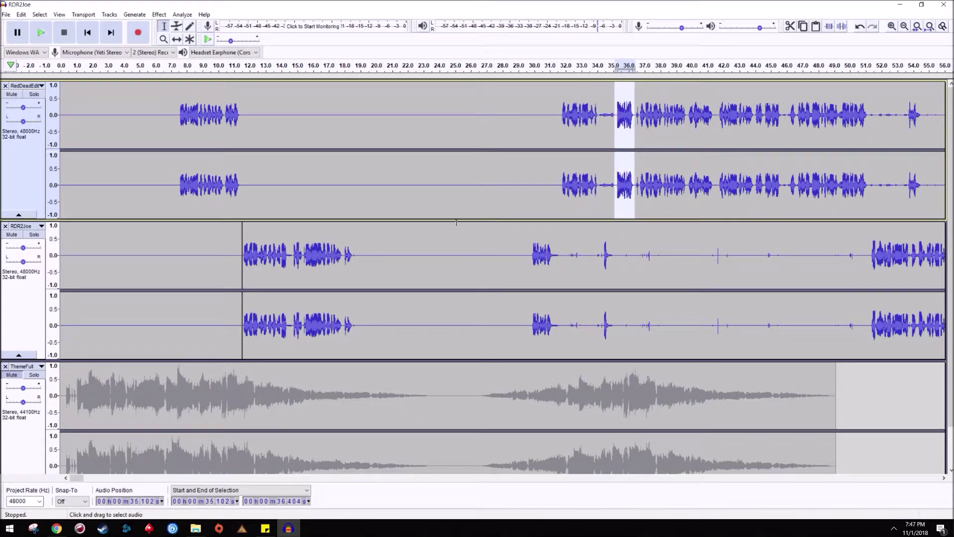
key(ctrl+l)
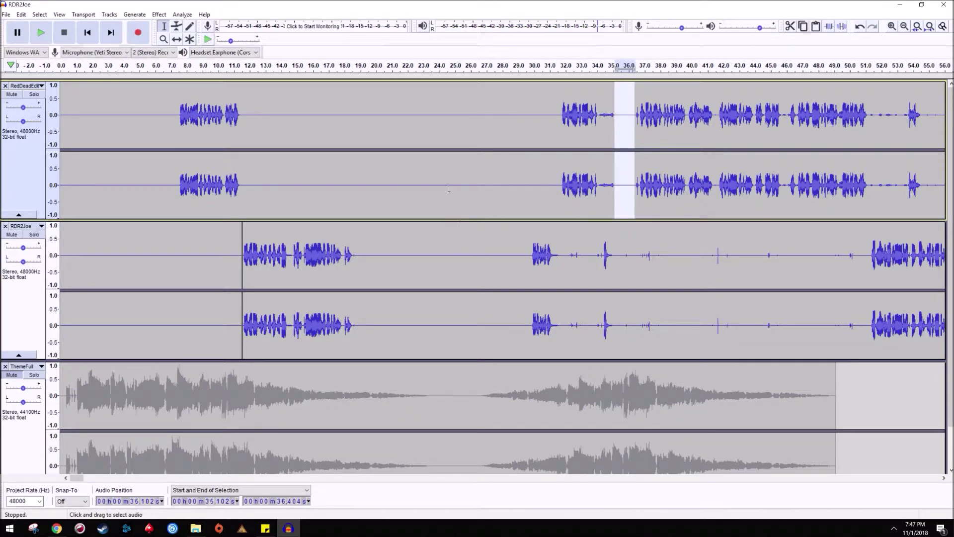
click(611, 172)
key(space)
key(space)
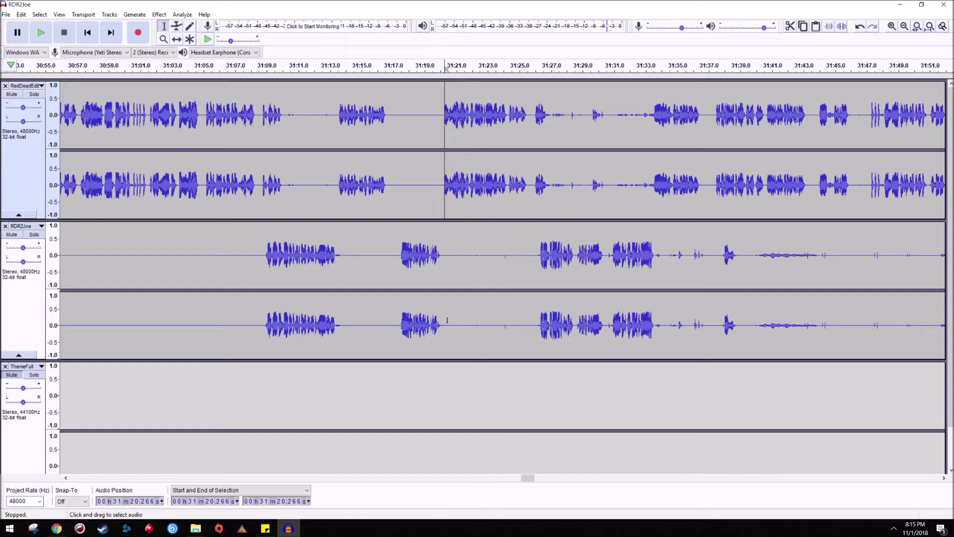
Step: Undo the silencing of the RedDeadEdit and RDR2Joe gaps between about 31:13.6 and 31:20.3
key(ctrl+z)
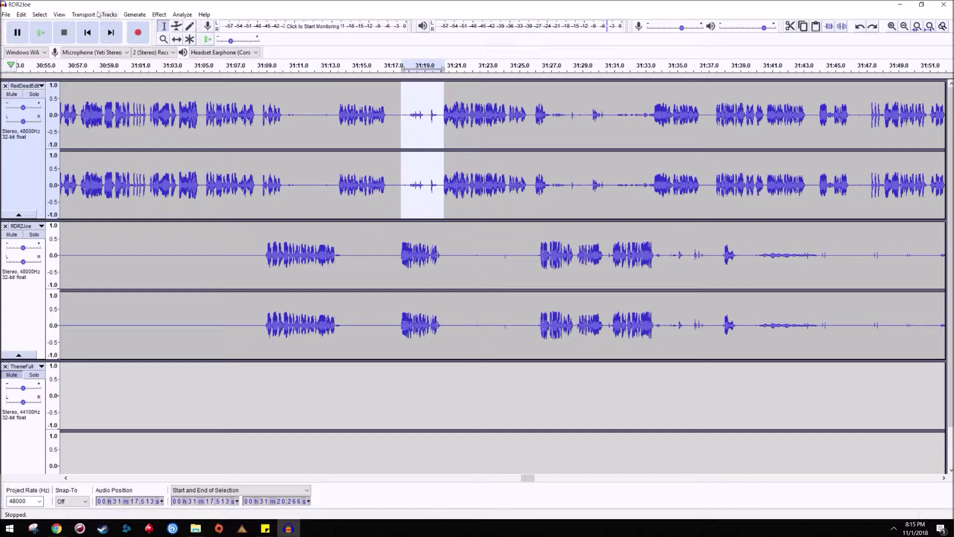
click(135, 15)
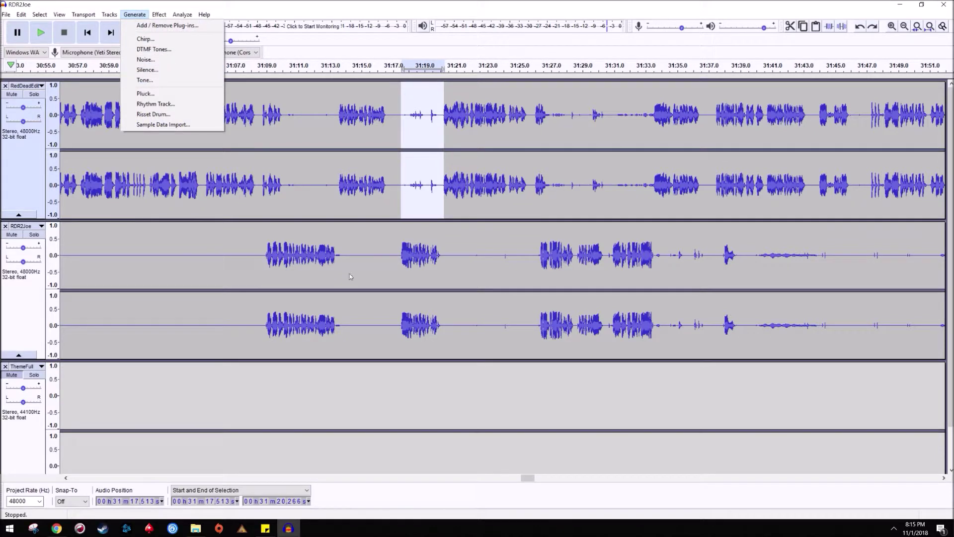
click(378, 251)
drag(400, 185, 433, 187)
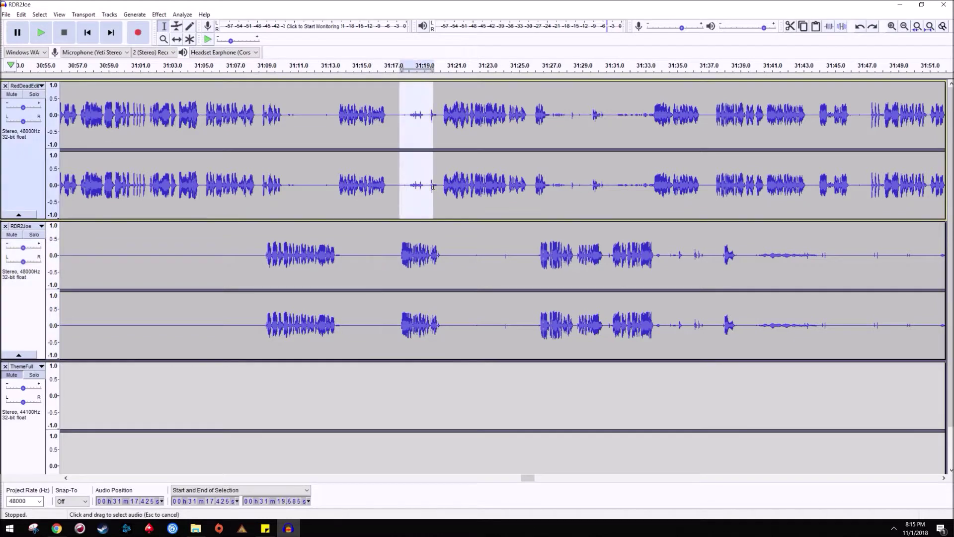
click(403, 198)
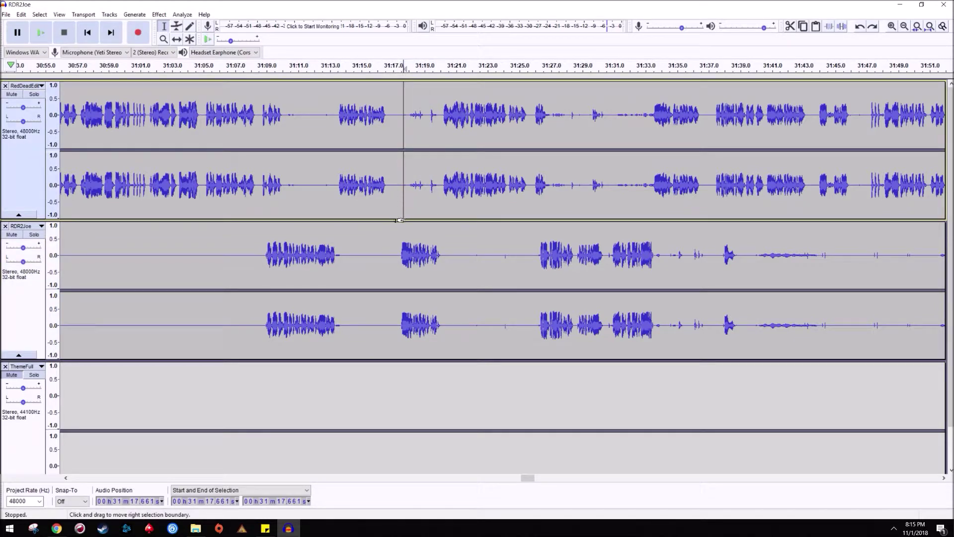
drag(401, 254, 339, 258)
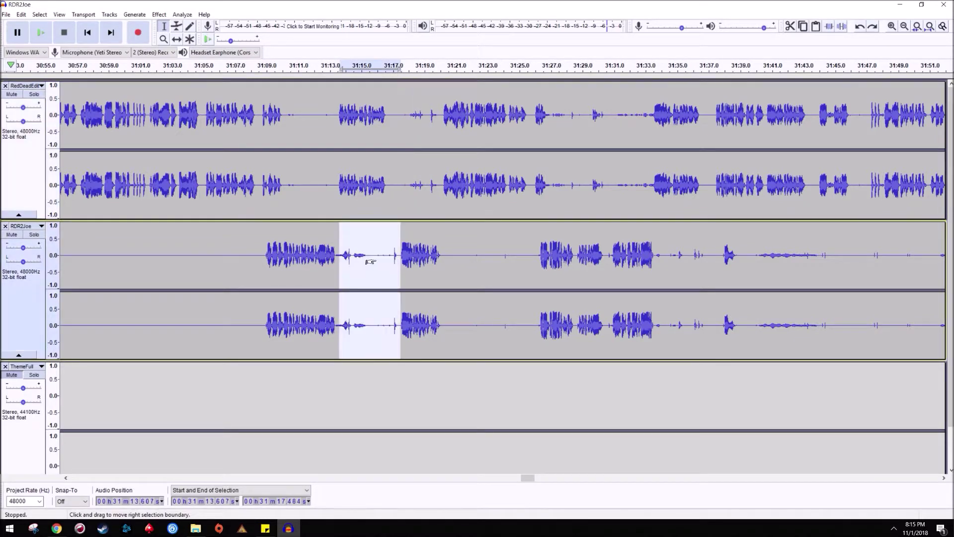
Step: Play both voice tracks from about 31:13.5, and listen to the RedDeadEdit track alone from about 31:17.2
click(337, 259)
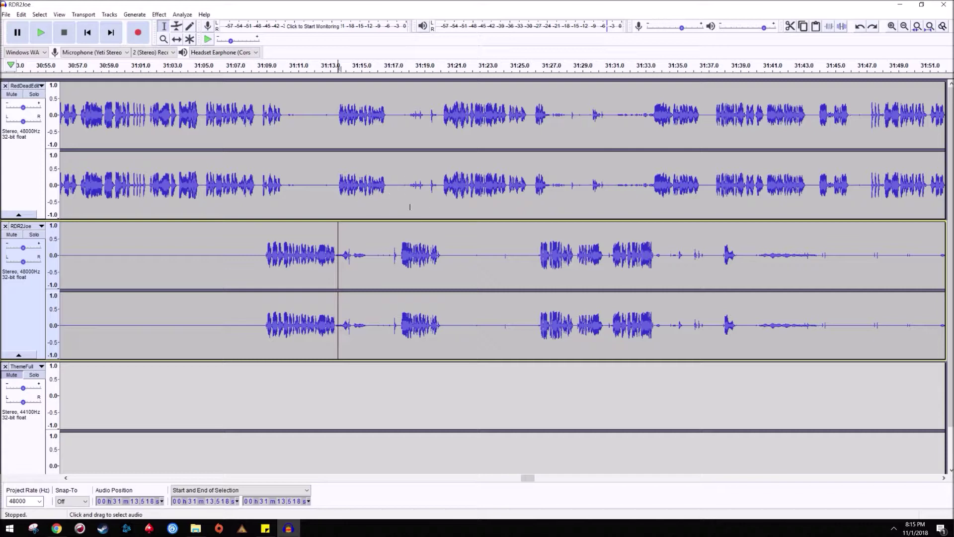
key(space)
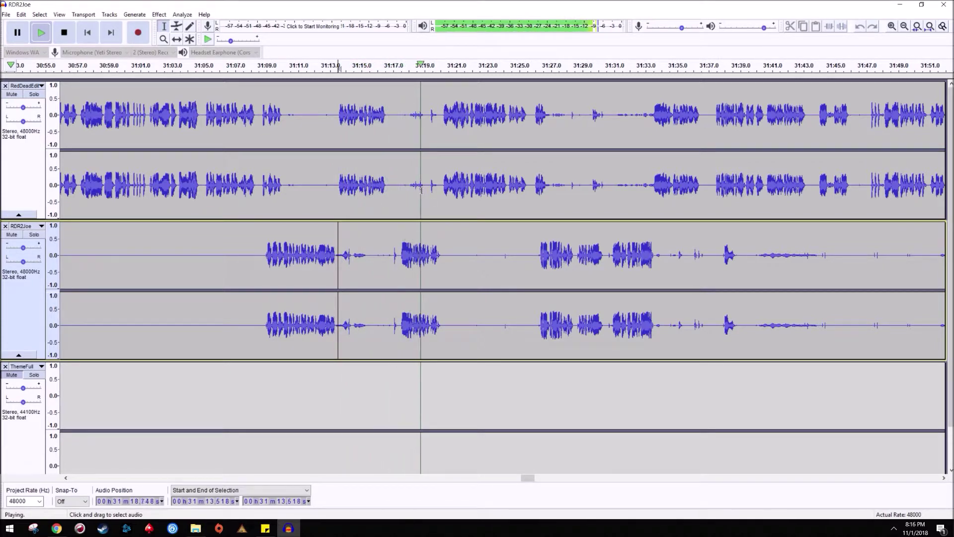
key(space)
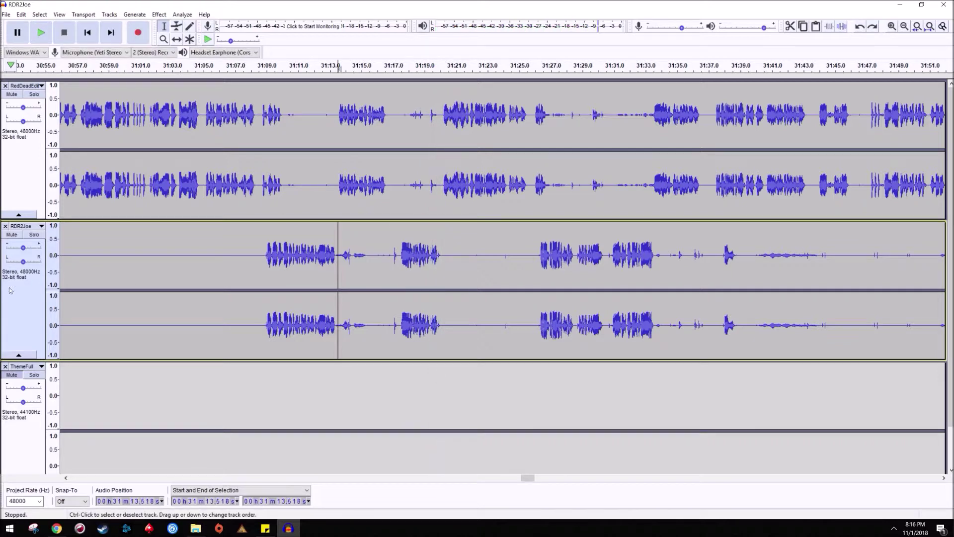
click(12, 234)
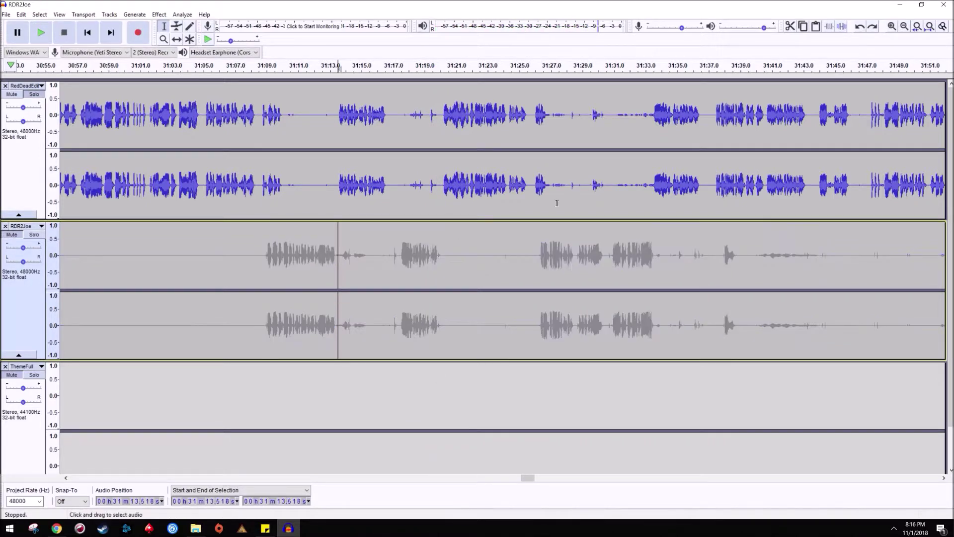
click(396, 197)
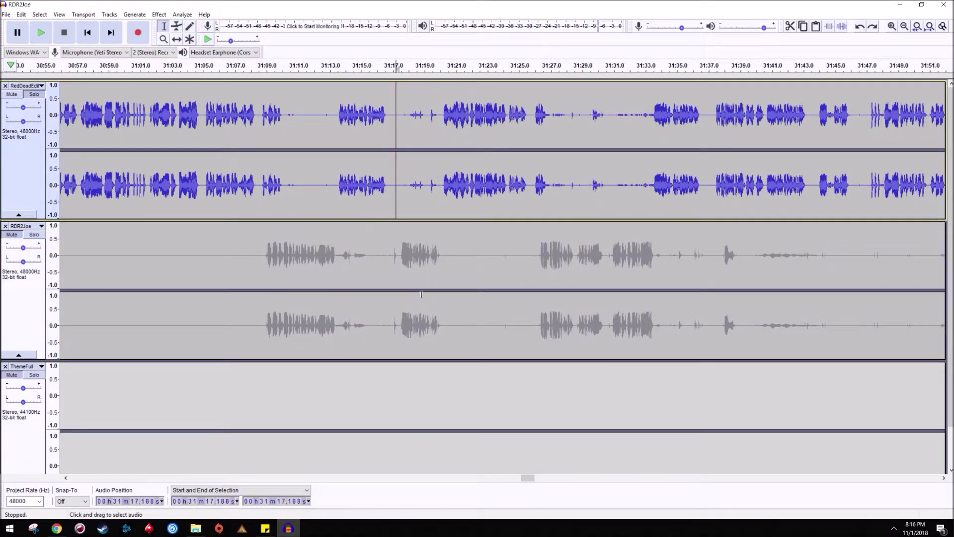
key(space)
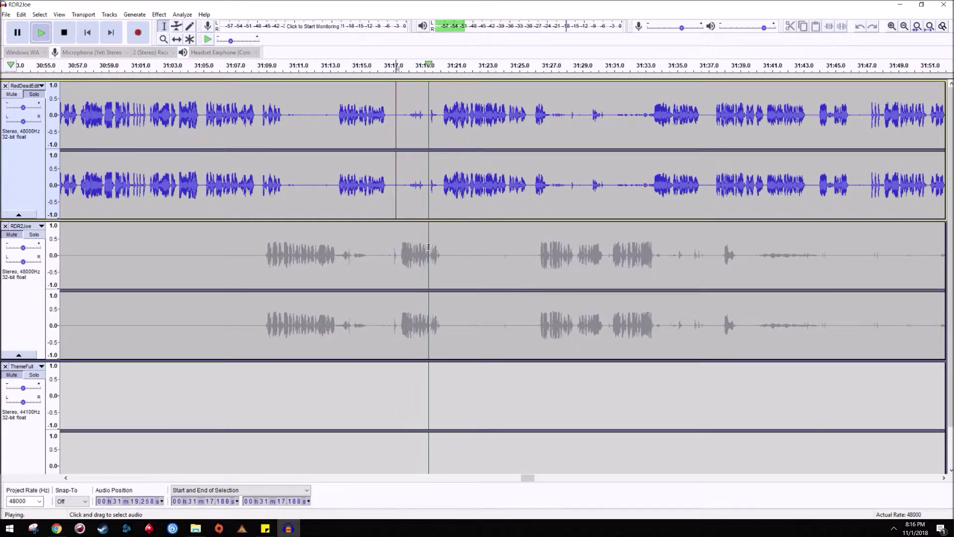
key(space)
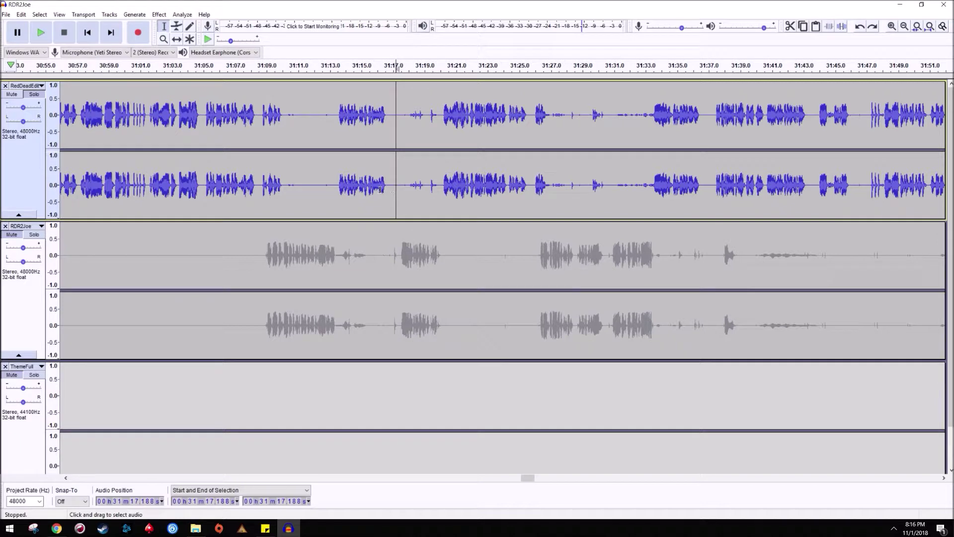
Step: Silence the background noise in the RedDeadEdit track from about 31:16.5 to 31:20.2, and unmute the RDR2Joe track
drag(385, 203, 444, 208)
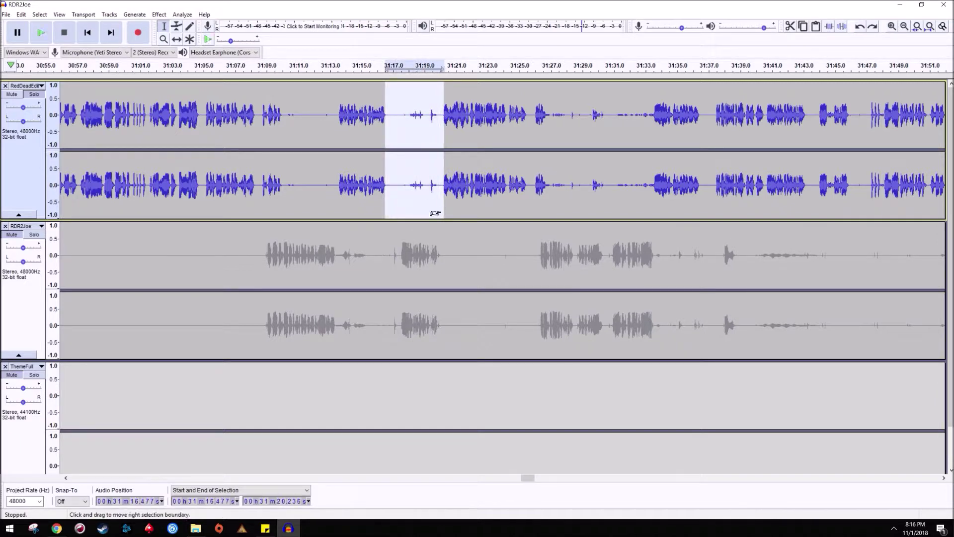
key(ctrl+l)
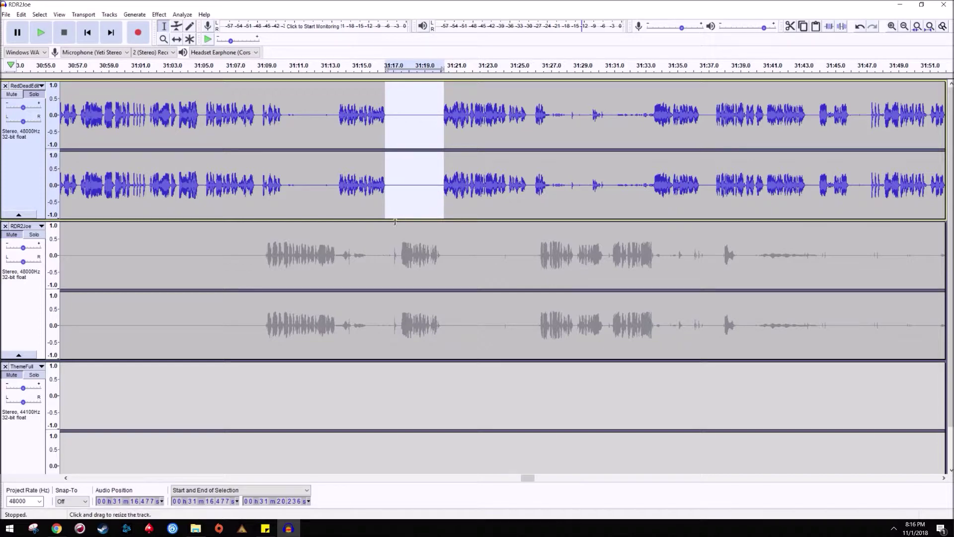
click(12, 235)
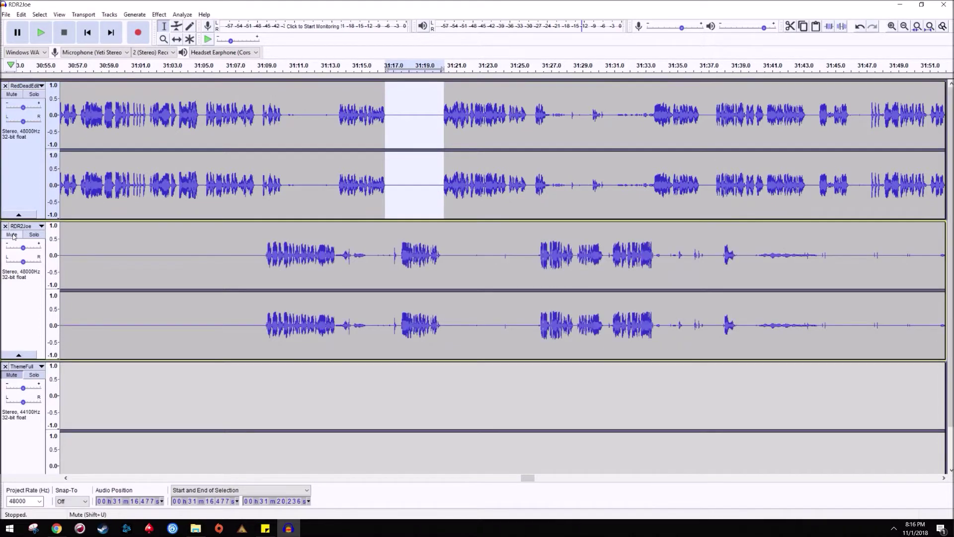
Step: Silence the noise between the two phrases in the RDR2Joe track from about 31:13.4 to 31:17.4
drag(336, 256, 399, 258)
key(ctrl+l)
click(426, 207)
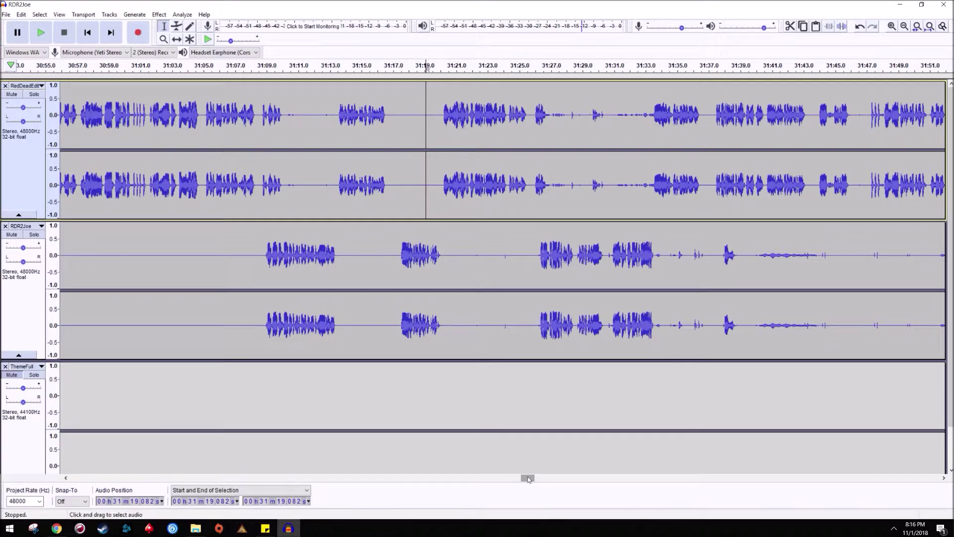
Step: Delete the first 7.5 seconds or so of silence from both voice tracks together so the opening speech starts at zero
drag(529, 479, 74, 481)
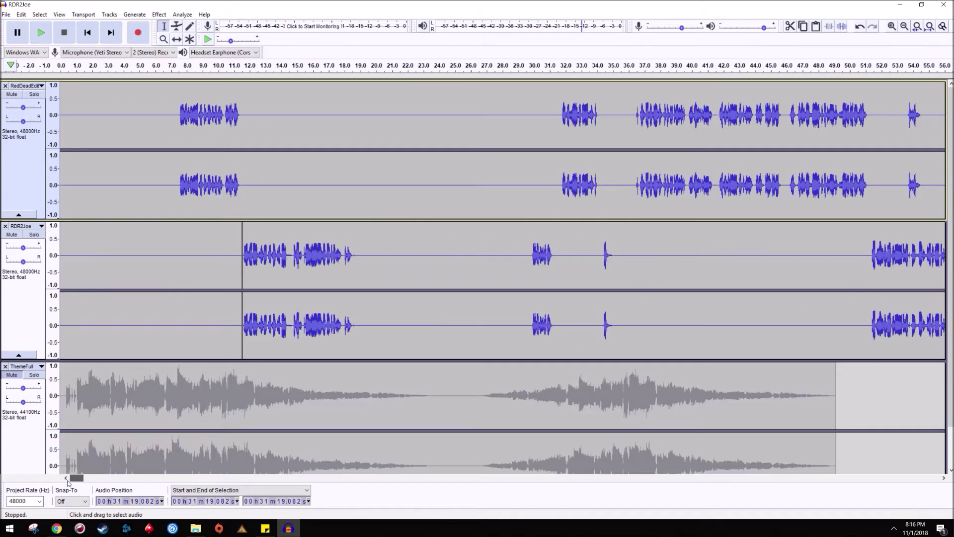
scroll(149, 347, down, 3)
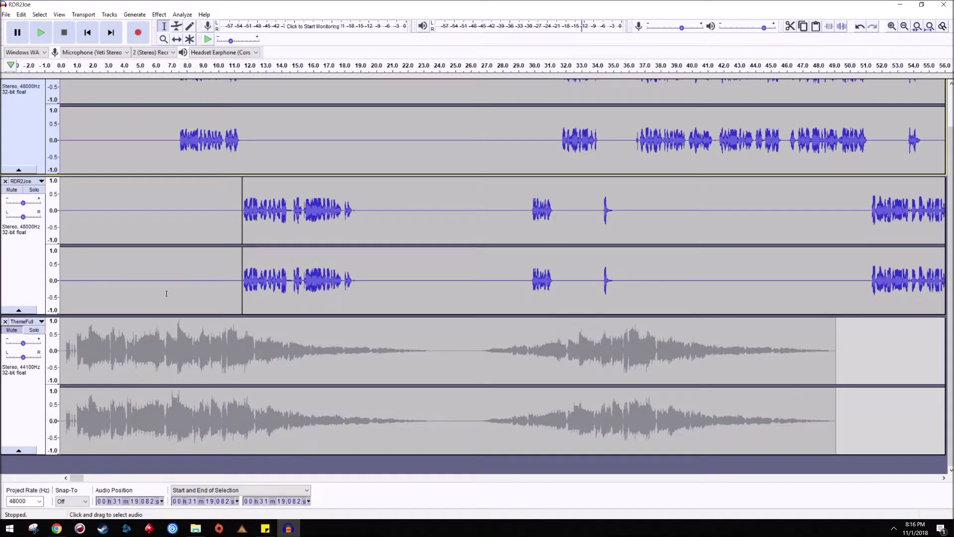
scroll(238, 193, up, 1)
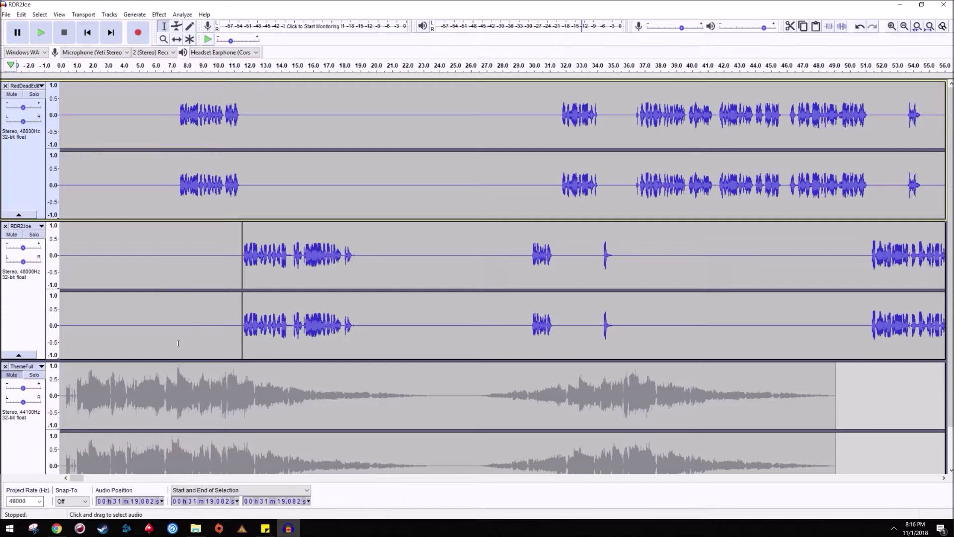
drag(179, 183, 29, 304)
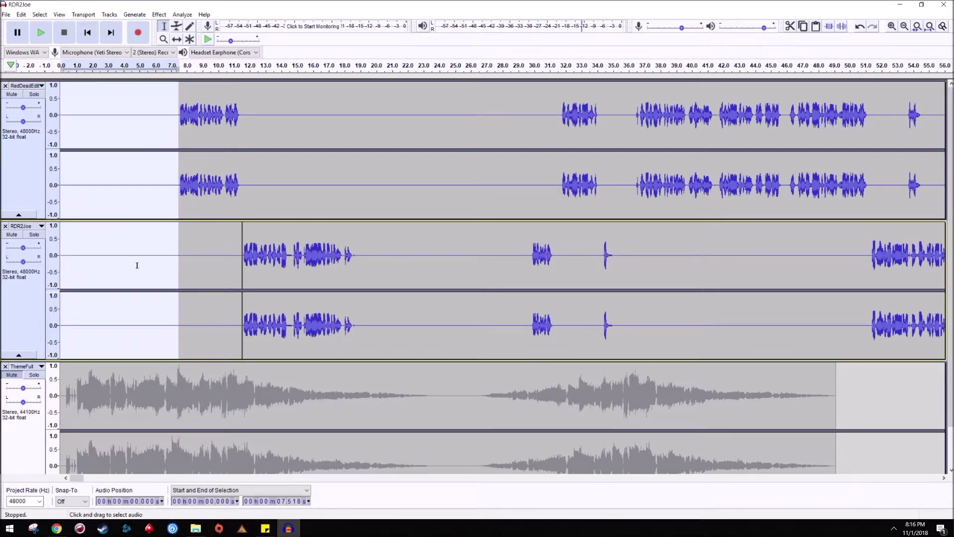
key(Delete)
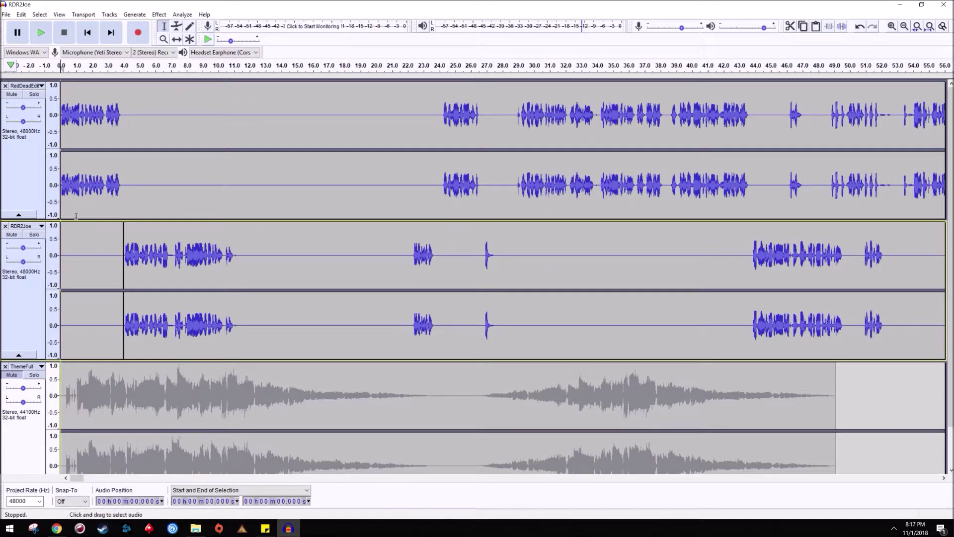
Step: Play the opening of the voice tracks to check the speaker change, and unmute the ThemeFull track
key(Right)
key(space)
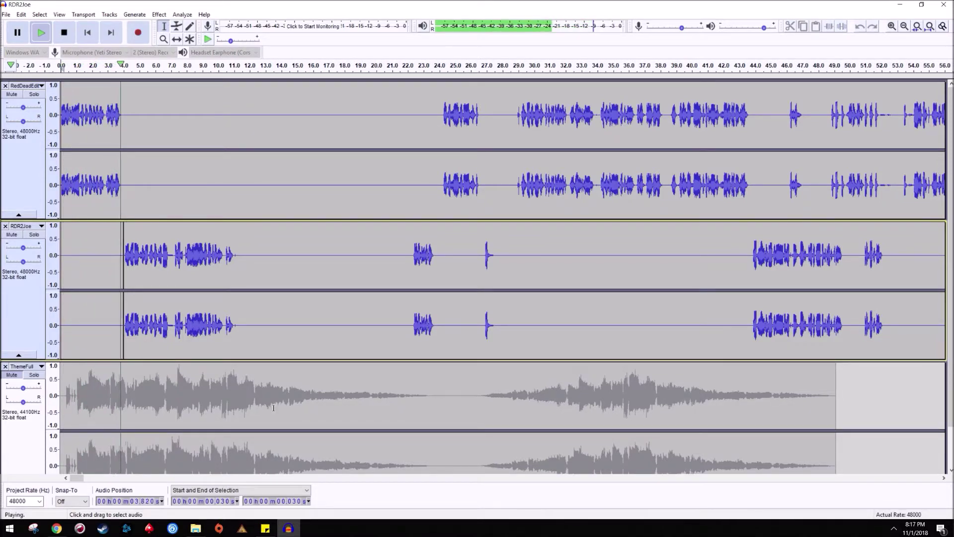
key(space)
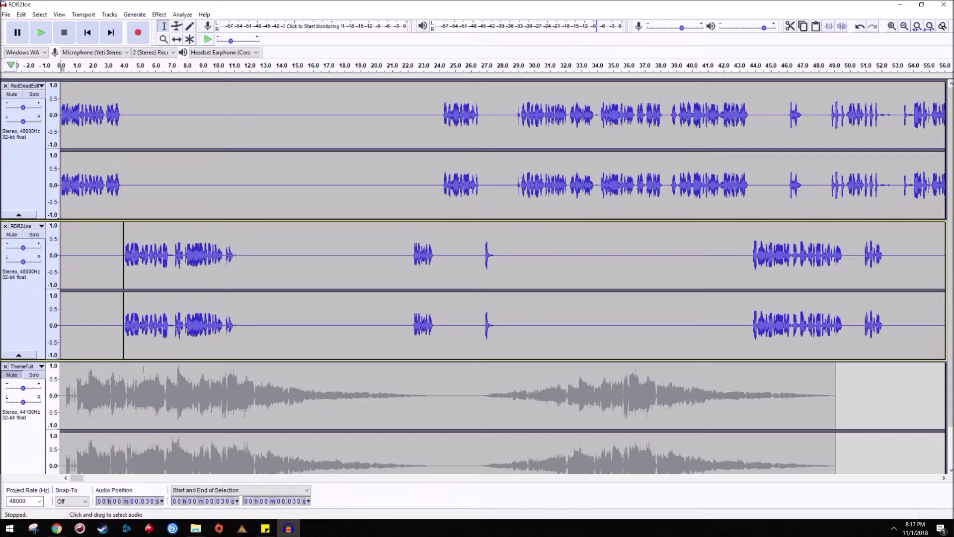
click(12, 375)
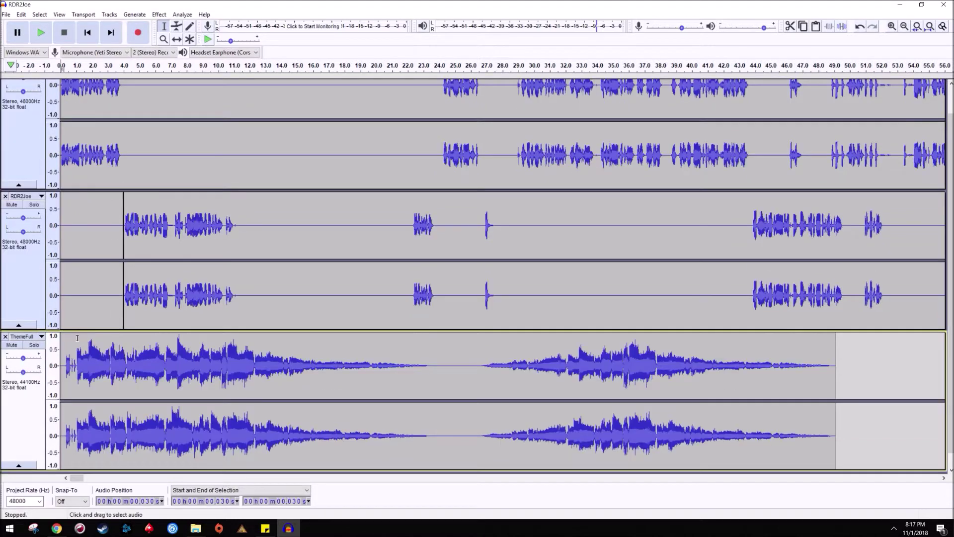
Step: Play the opening with the theme music to check its loudness against the speech
click(66, 304)
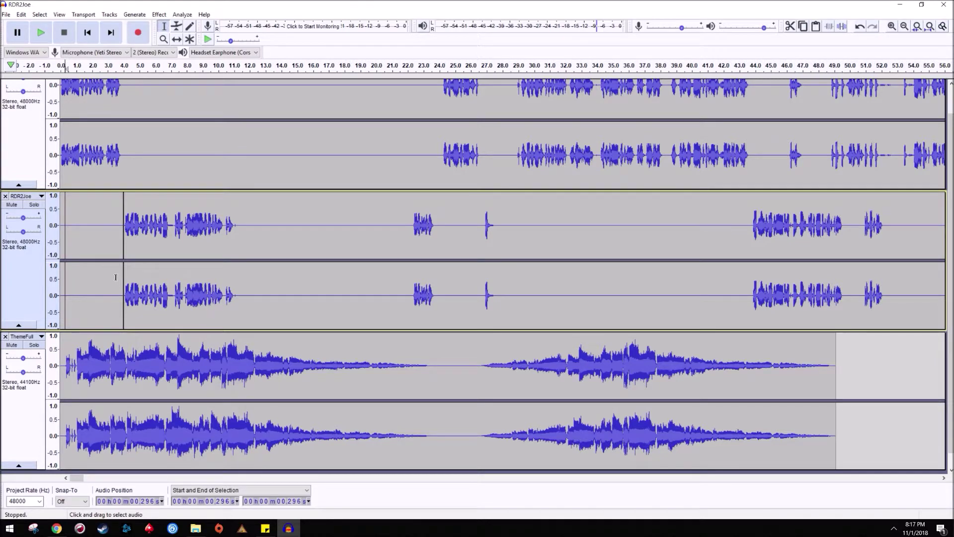
key(space)
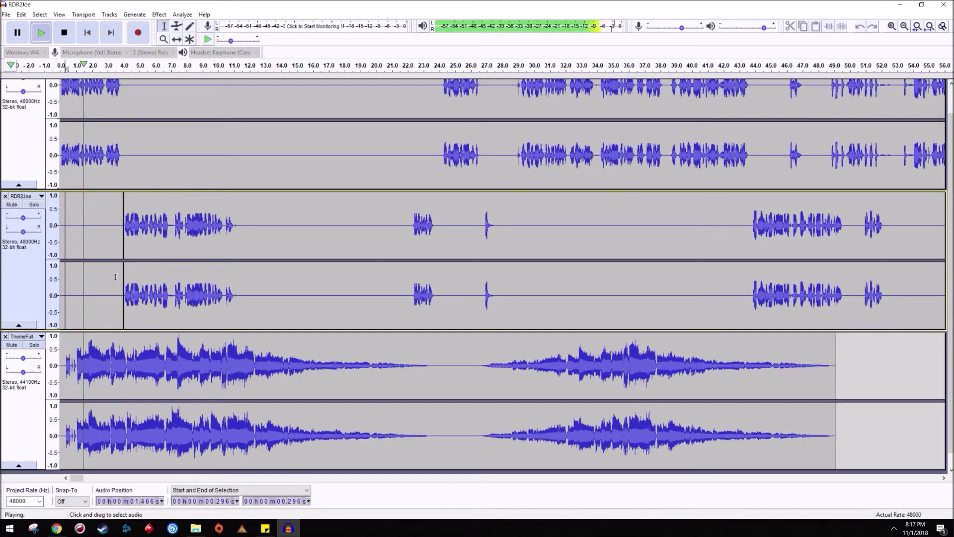
key(space)
Step: Lower the volume of the whole ThemeFull track with Amplify, and apply the same reduction a second time
click(41, 423)
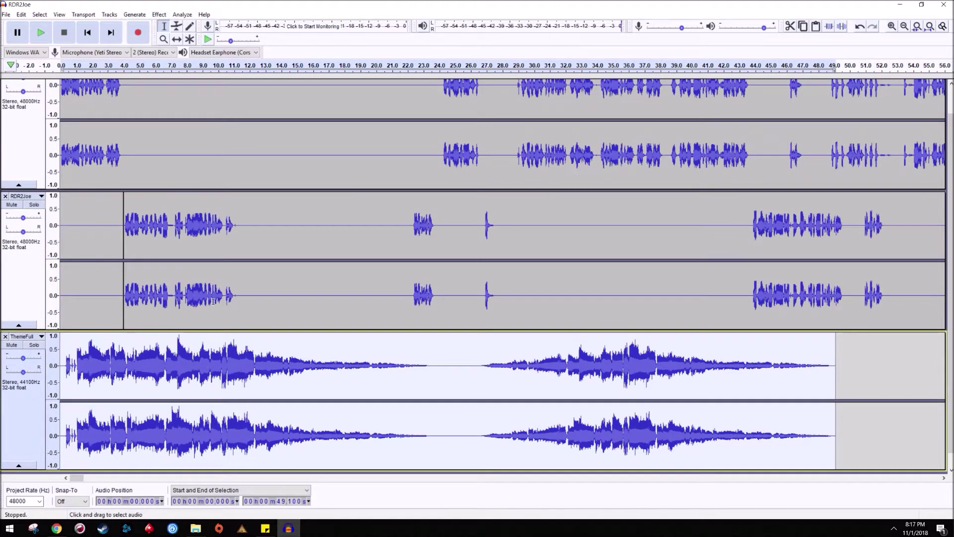
click(159, 15)
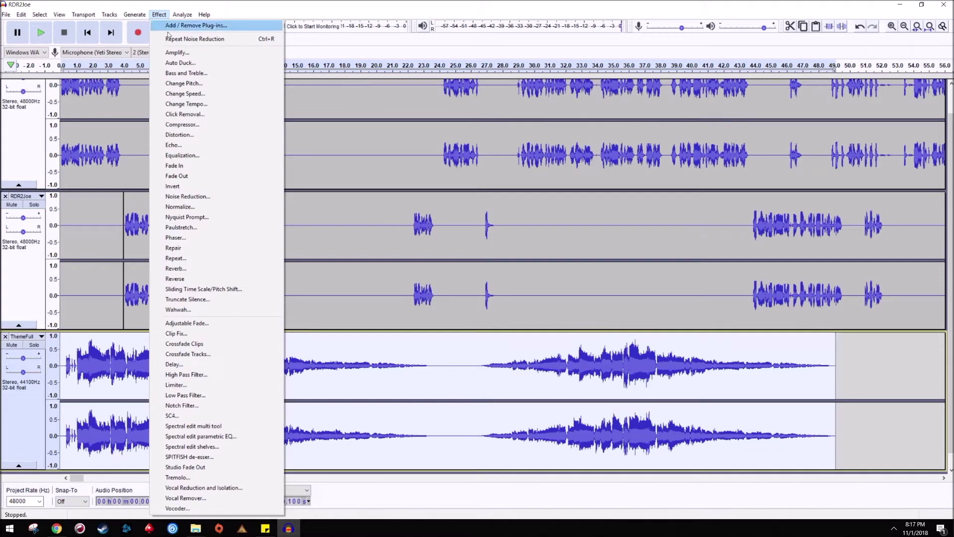
click(171, 56)
drag(516, 262, 409, 264)
text(-1)
key(Return)
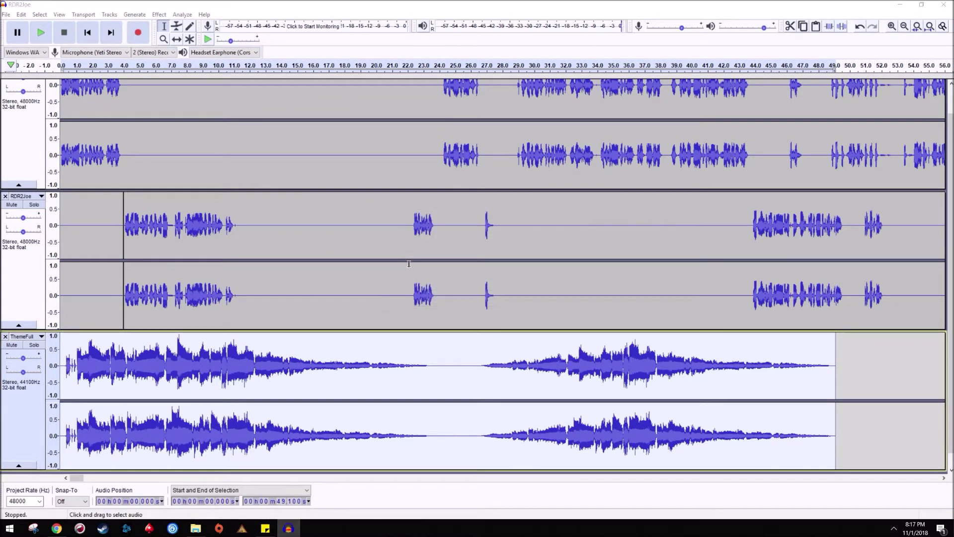
key(ctrl+f)
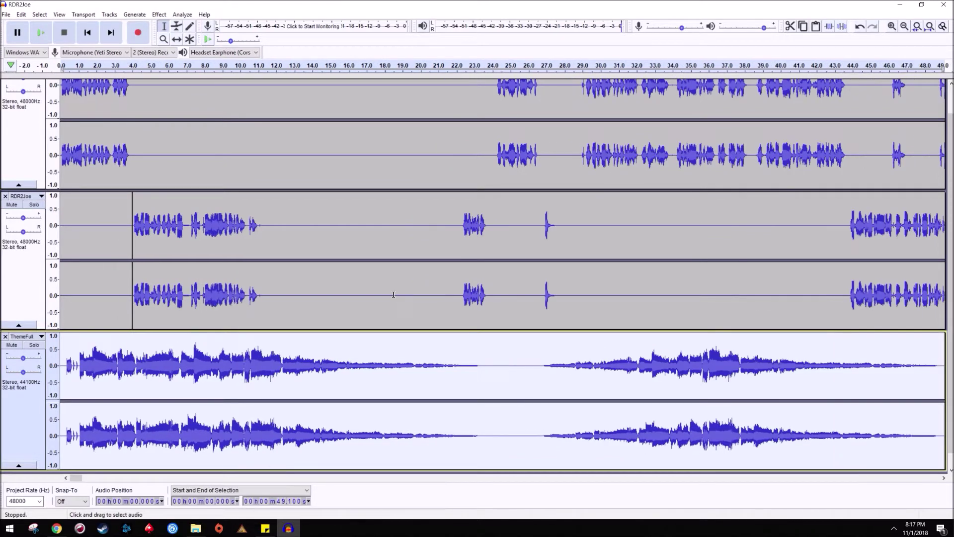
key(ctrl+r)
click(71, 372)
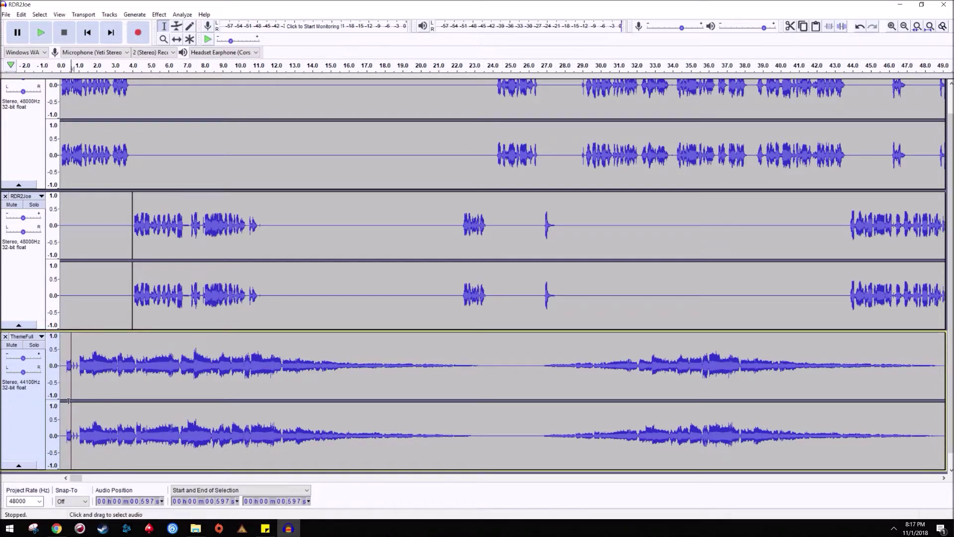
Step: Shift the ThemeFull track so it starts at about 9.5 s, and play the transition from about 8.3 s
click(26, 423)
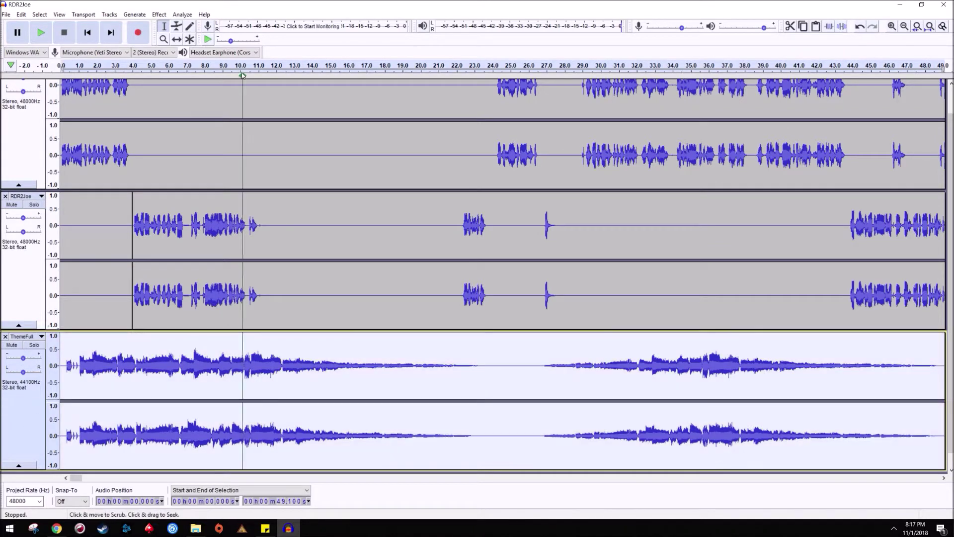
click(347, 379)
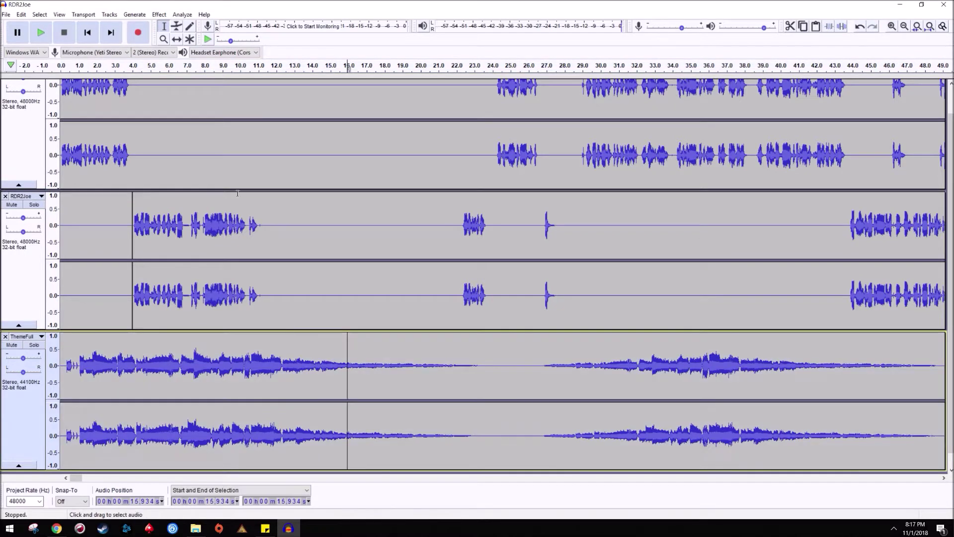
click(176, 39)
drag(160, 378, 305, 381)
drag(307, 380, 306, 385)
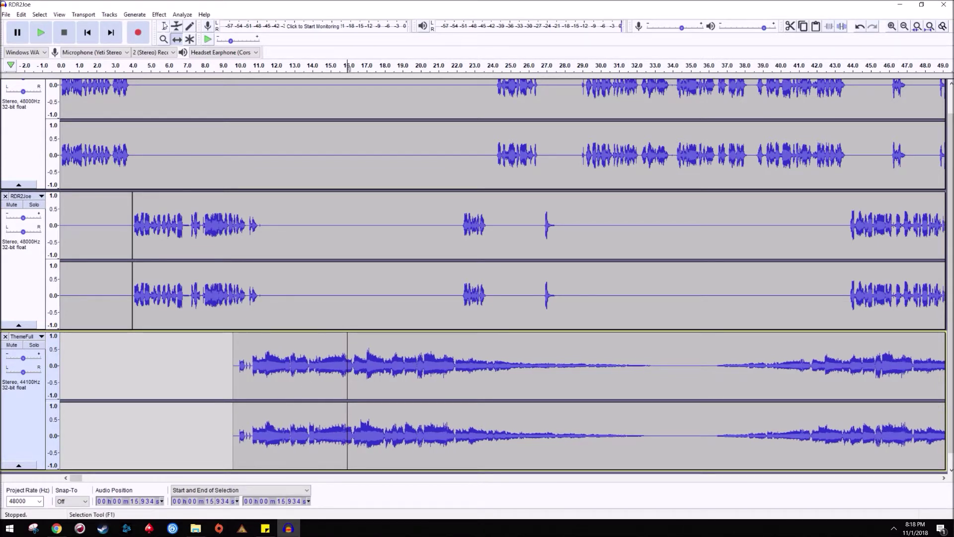
click(164, 26)
click(210, 307)
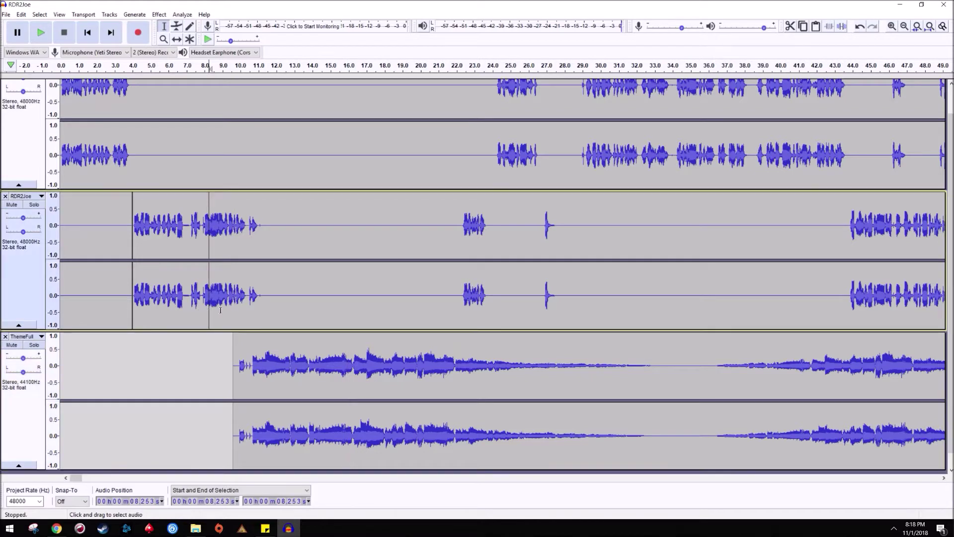
key(space)
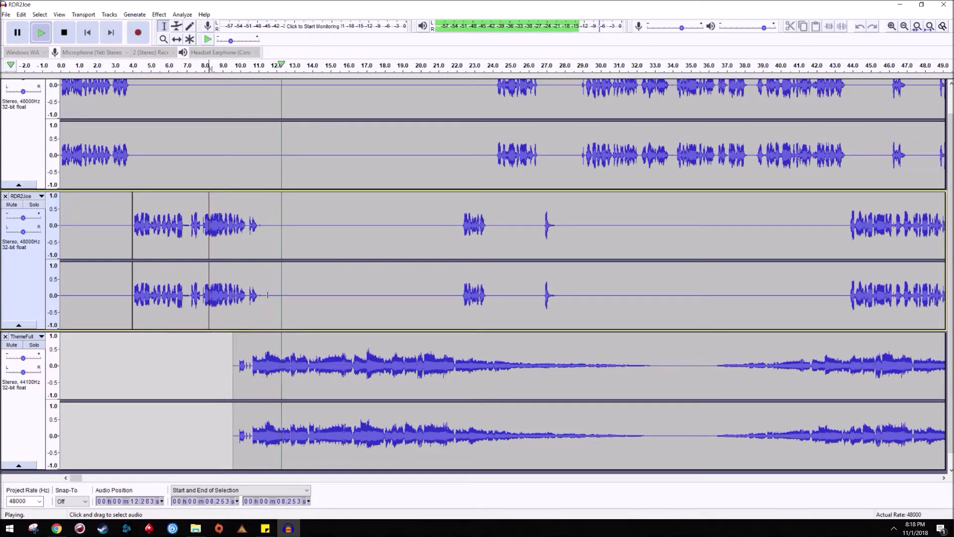
key(space)
Step: Nudge the ThemeFull track so it starts at about 9.8 s, and play the transition from about 9.7 s
click(176, 39)
drag(252, 339, 256, 340)
click(164, 26)
click(236, 294)
key(space)
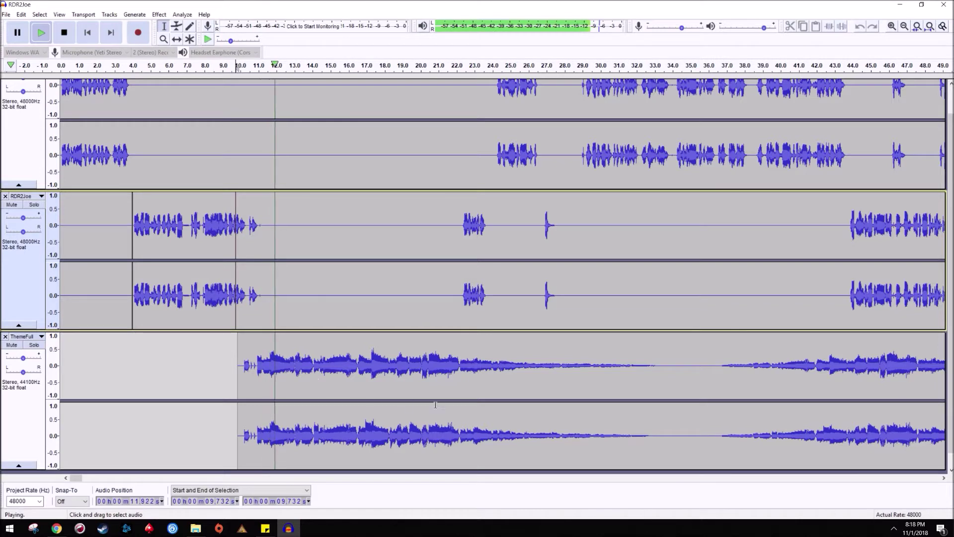
key(space)
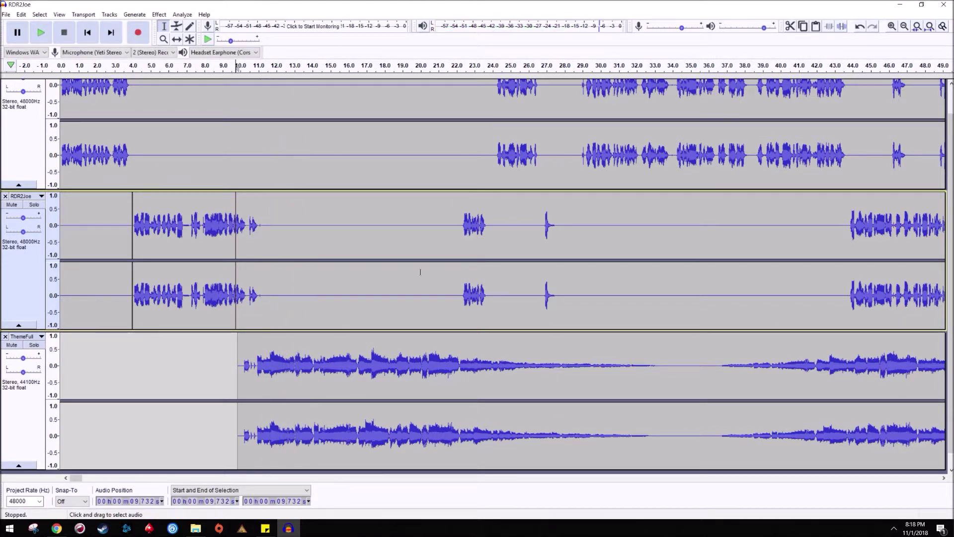
Step: Play from about 21.8 s to check how the returning voices sit over the theme's fade-out
scroll(453, 358, up, 1)
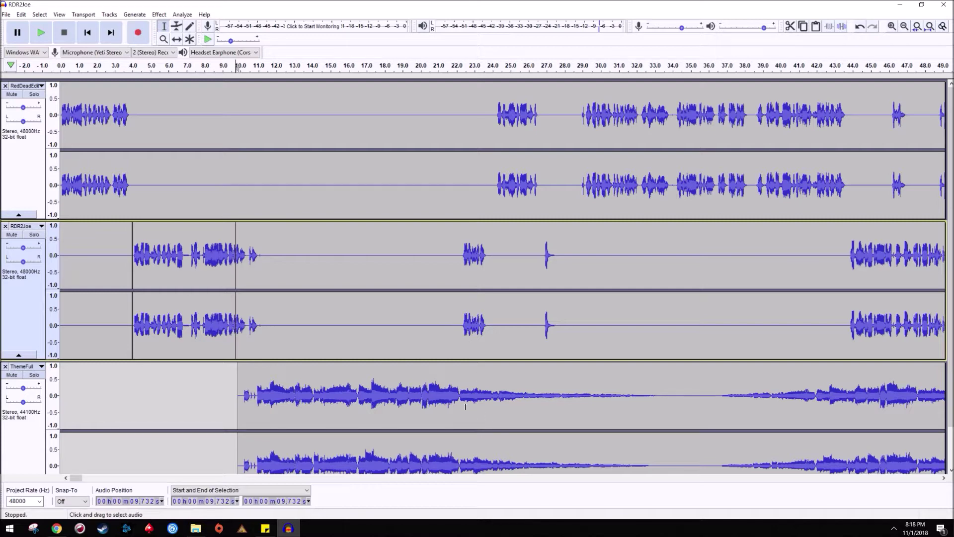
click(450, 323)
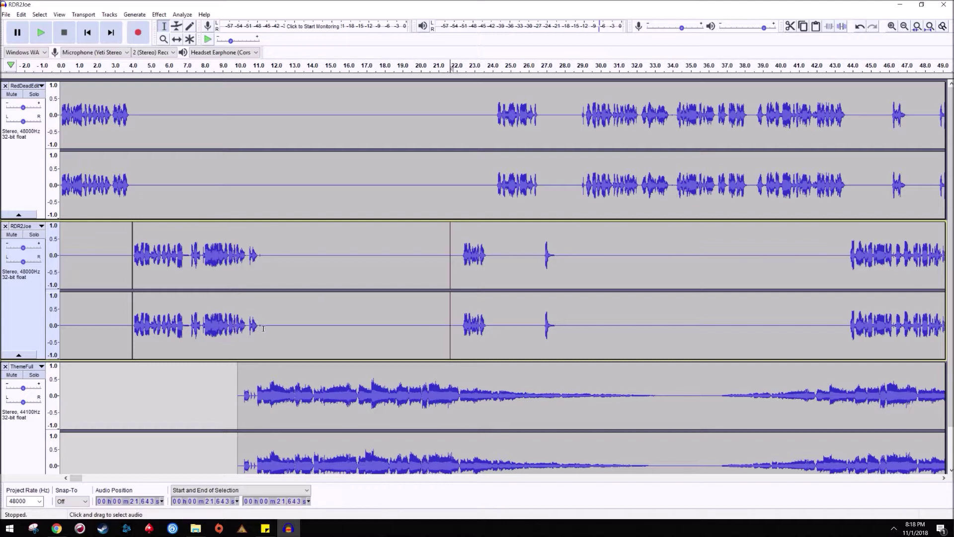
click(453, 329)
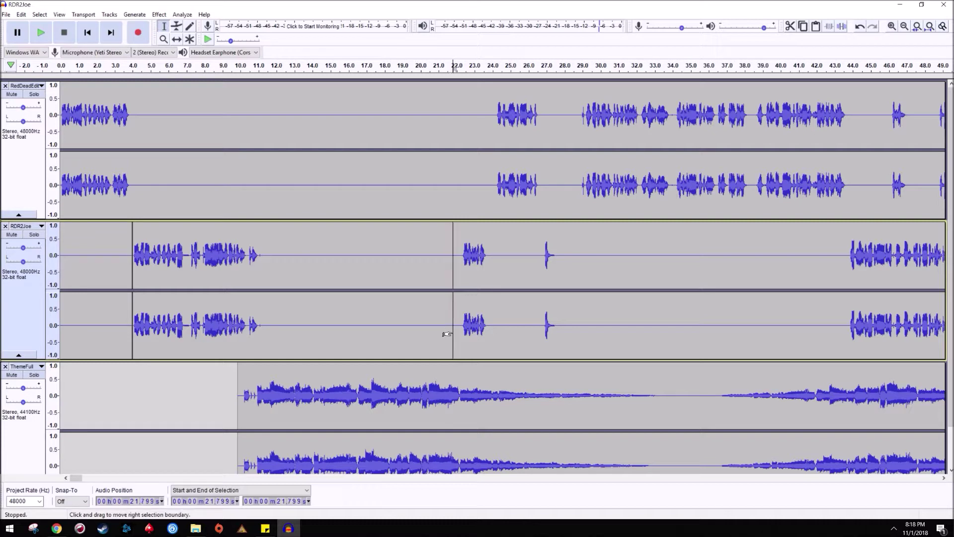
key(space)
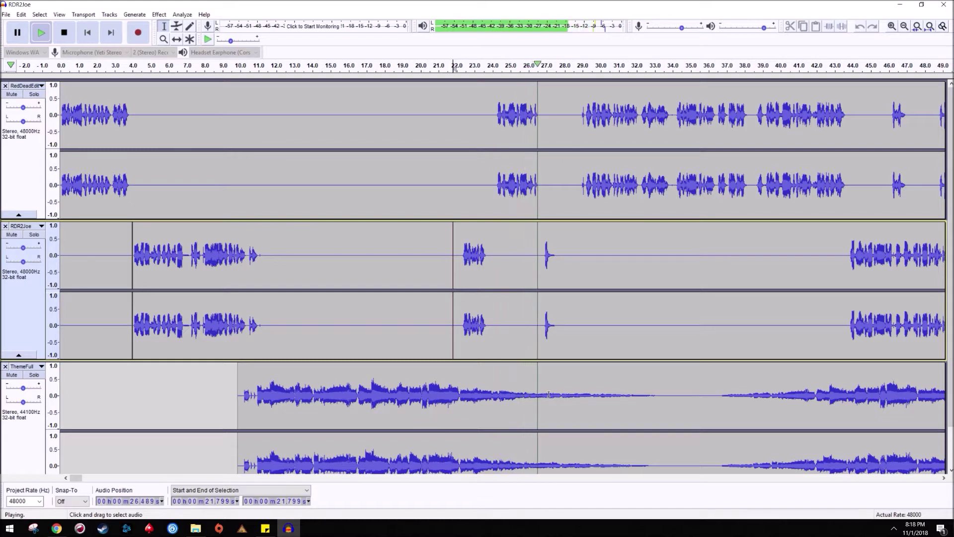
key(space)
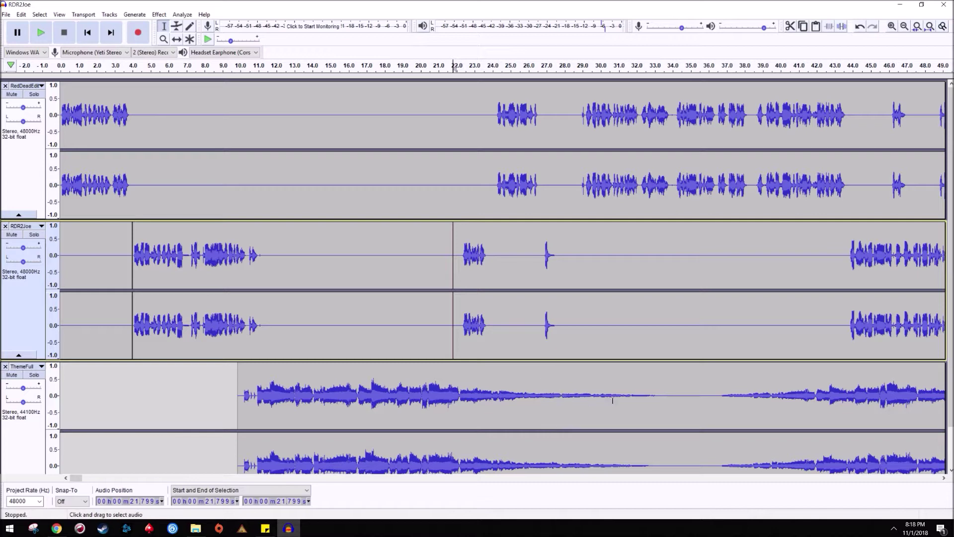
Step: Copy the silence from about 18.3 to 21.8 s in both voice tracks and paste it at about 21.8 s
drag(456, 351, 385, 146)
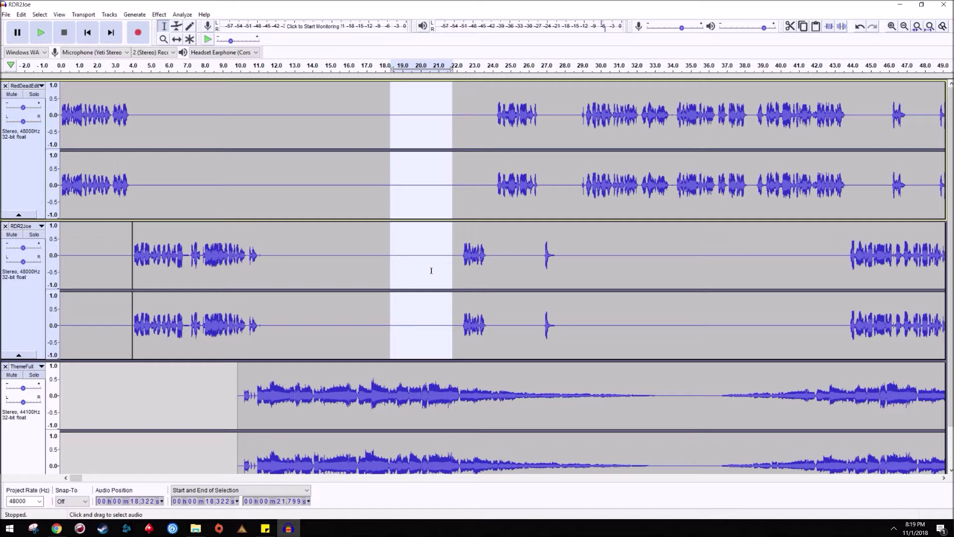
key(Right)
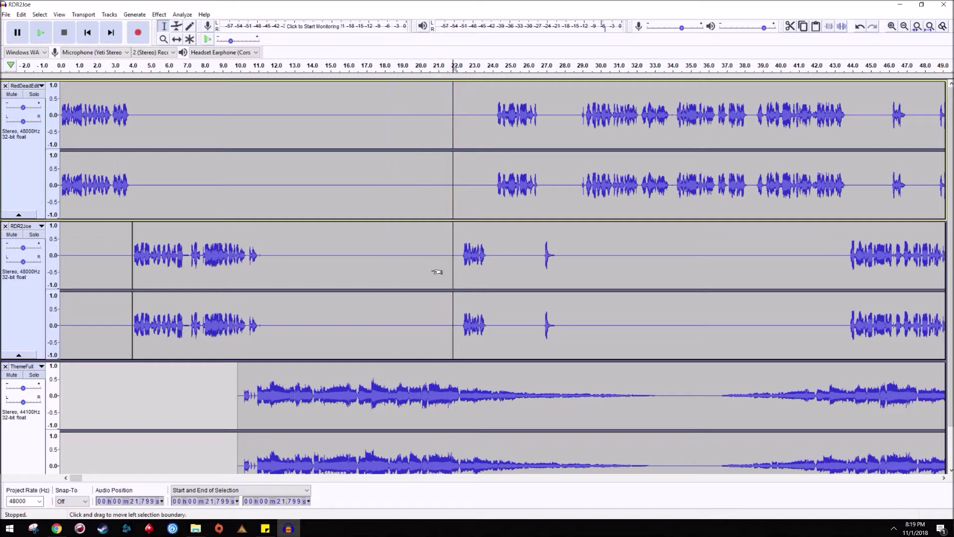
key(ctrl+v)
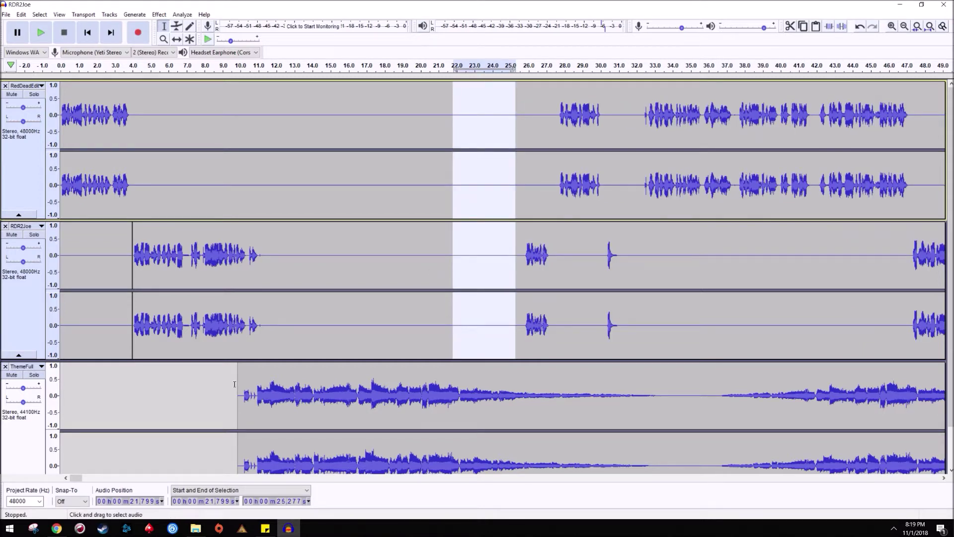
Step: Play from about 25.6 s to check the delayed voices against the theme's fade-out
click(500, 343)
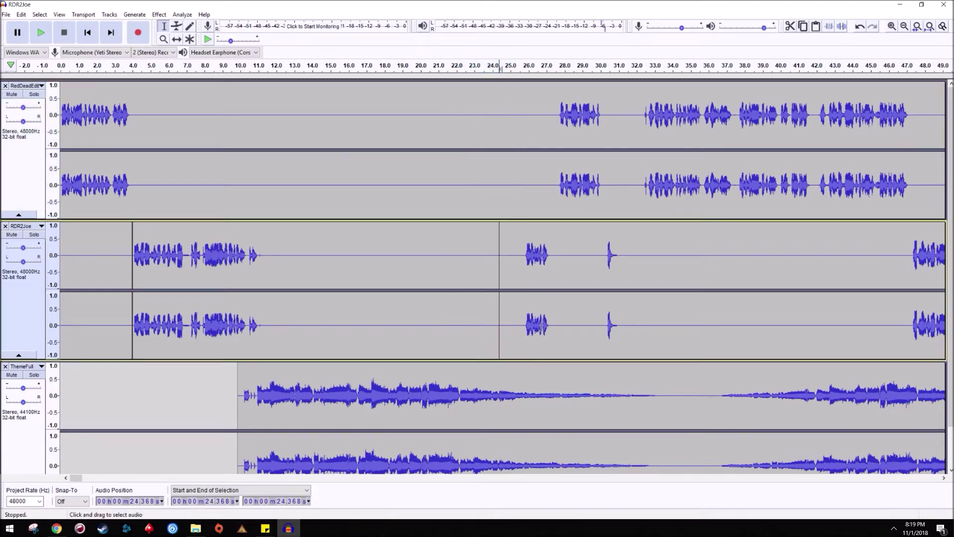
click(521, 334)
key(space)
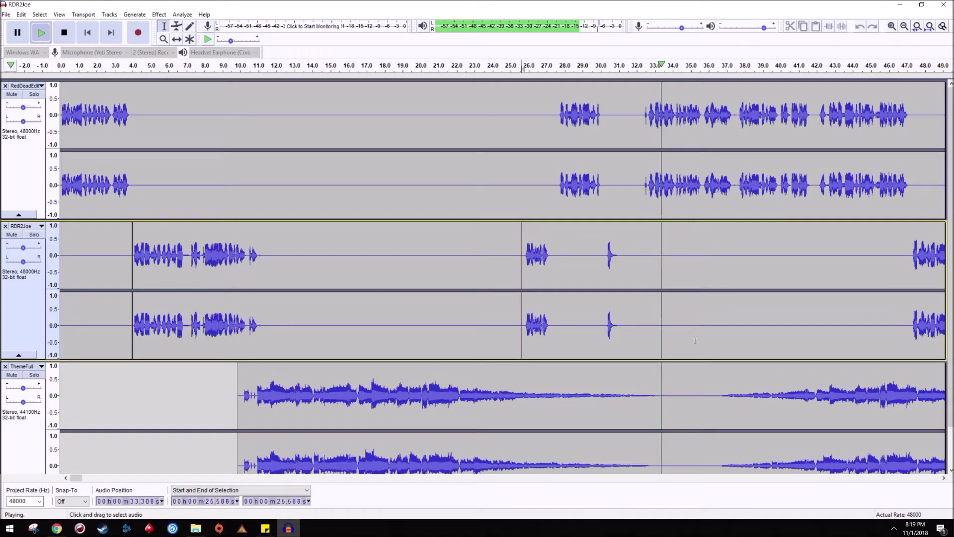
key(space)
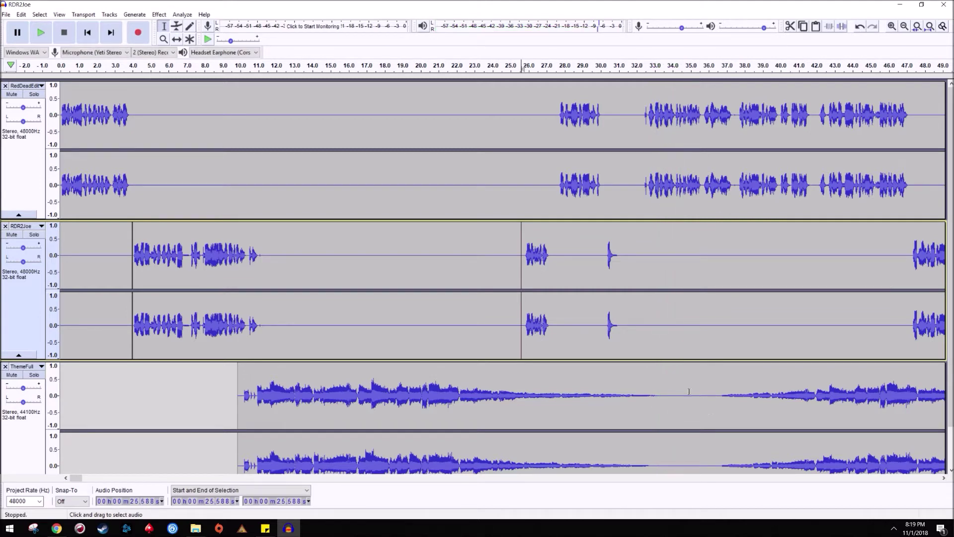
Step: Cut the second half of the theme from about 35.3 s to its end and paste it at about 59:16.1 in the ThemeFull track
drag(695, 393, 899, 387)
scroll(893, 389, down, 1)
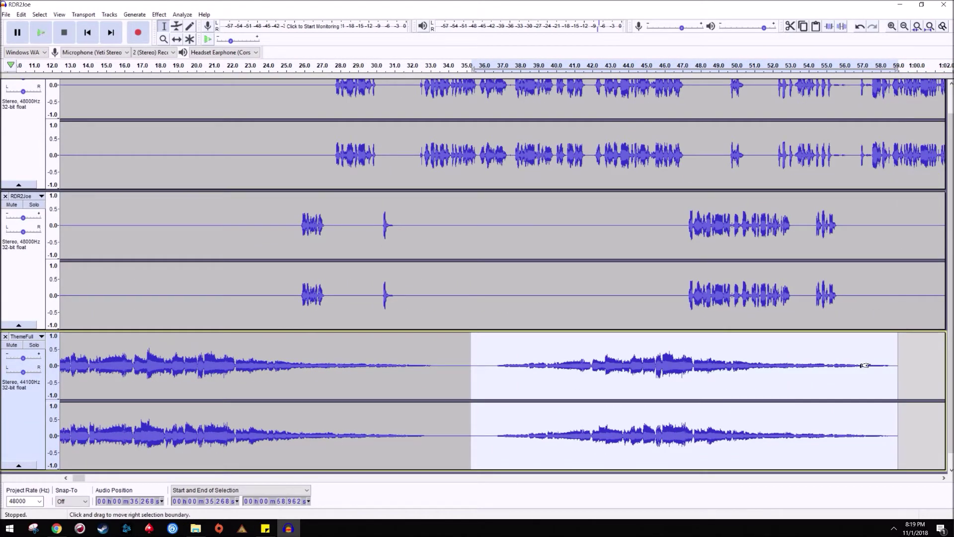
key(Delete)
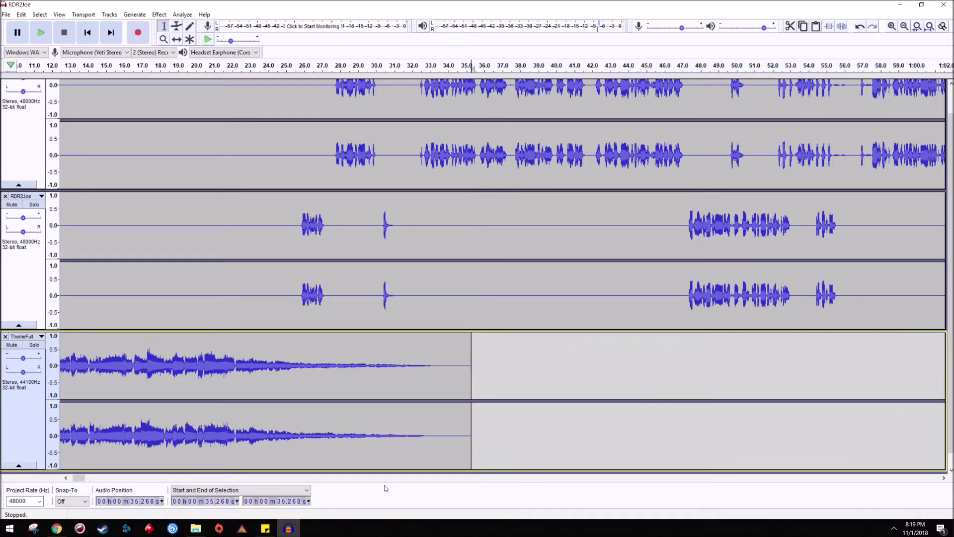
drag(77, 478, 897, 448)
click(619, 368)
key(ctrl+v)
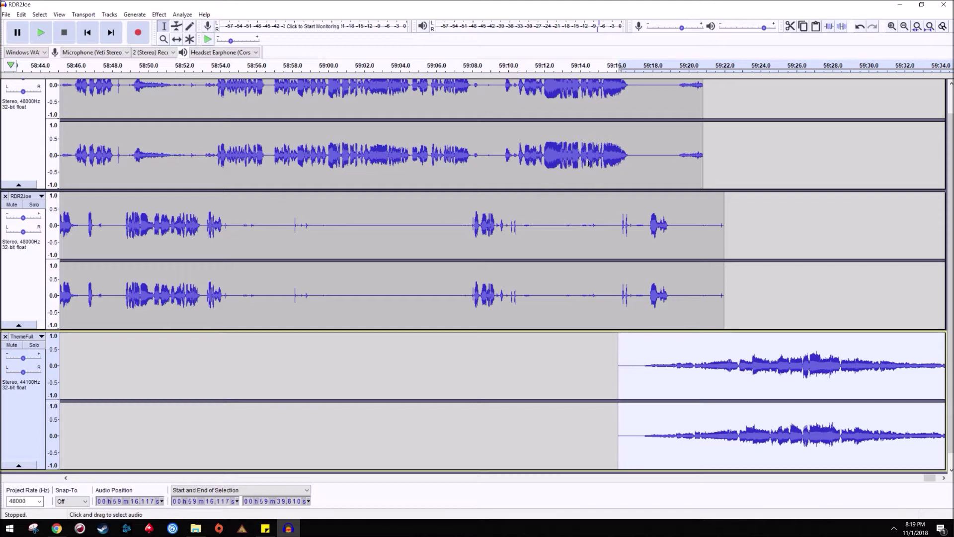
Step: Play the closing remark at about 59:17.8, and delete both voice tracks from about 59:16.8 to their end
click(572, 168)
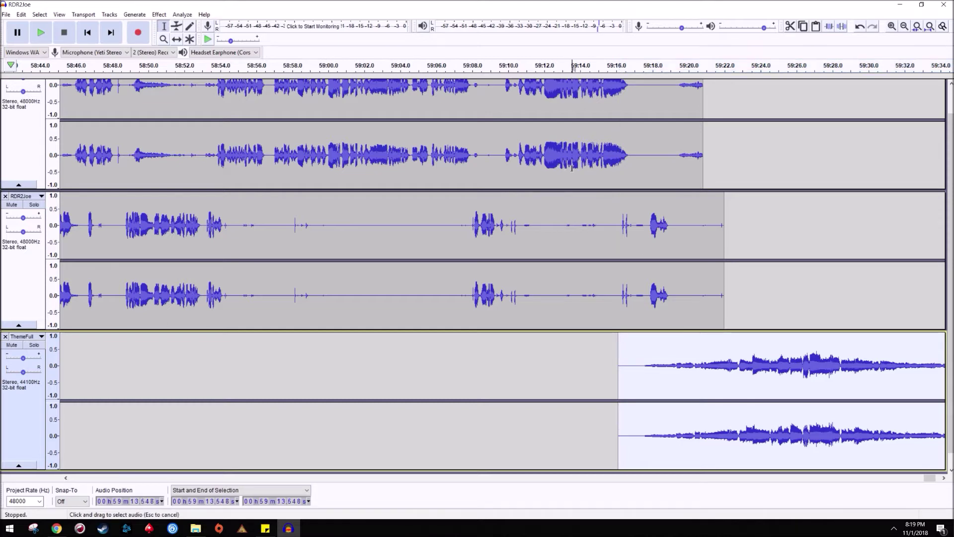
scroll(591, 254, up, 1)
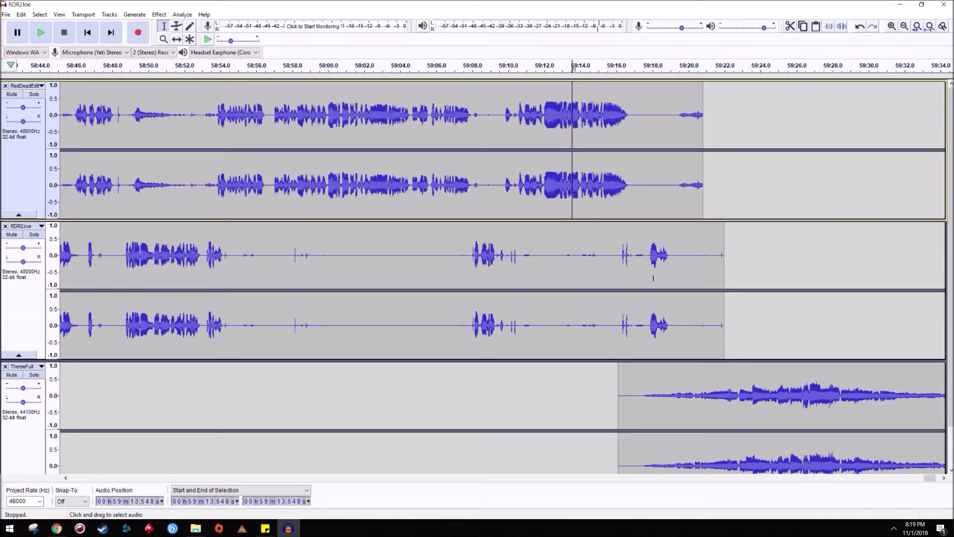
drag(655, 169, 702, 301)
click(648, 261)
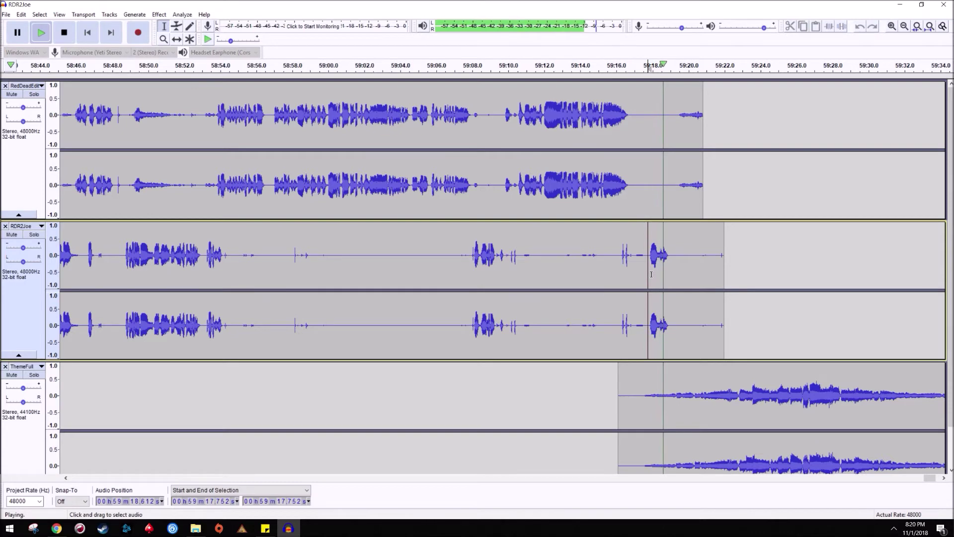
key(space)
drag(631, 186, 724, 287)
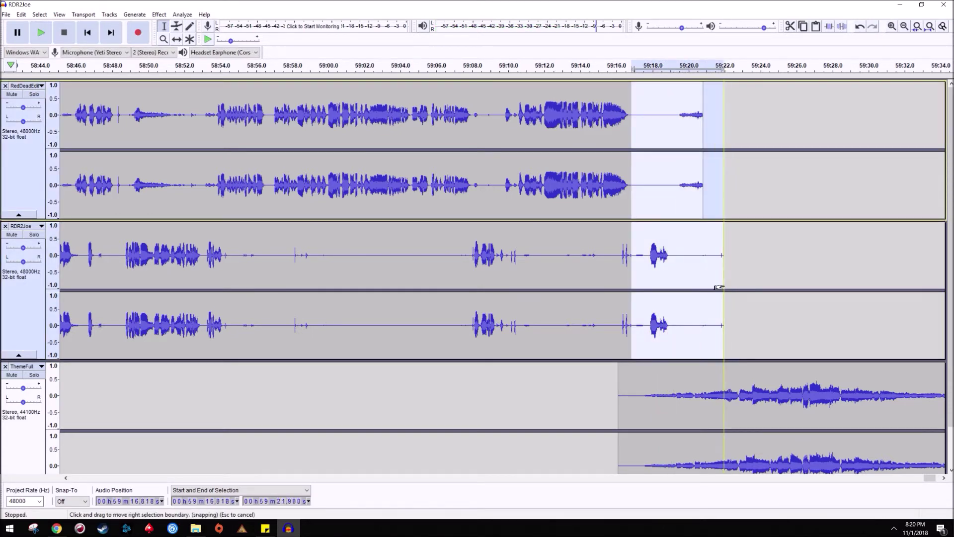
key(Delete)
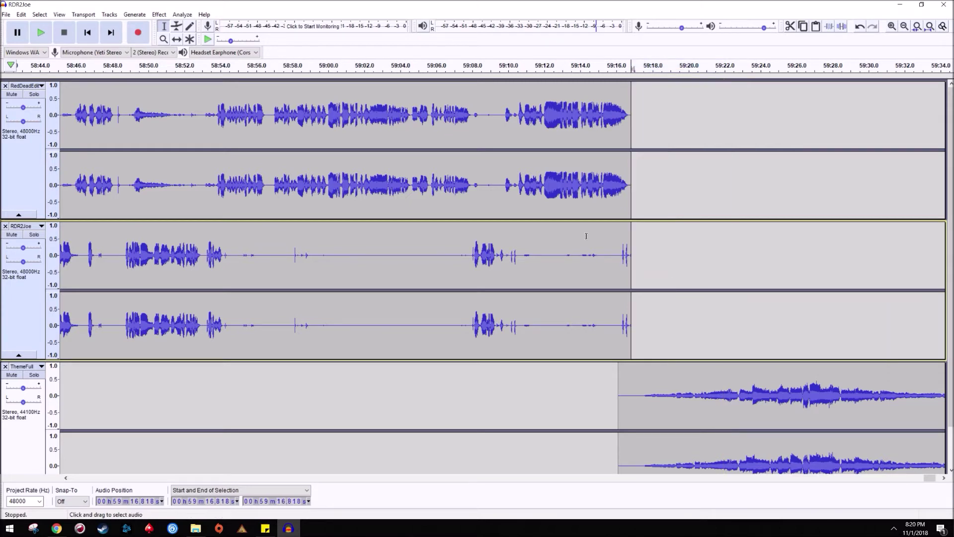
click(567, 209)
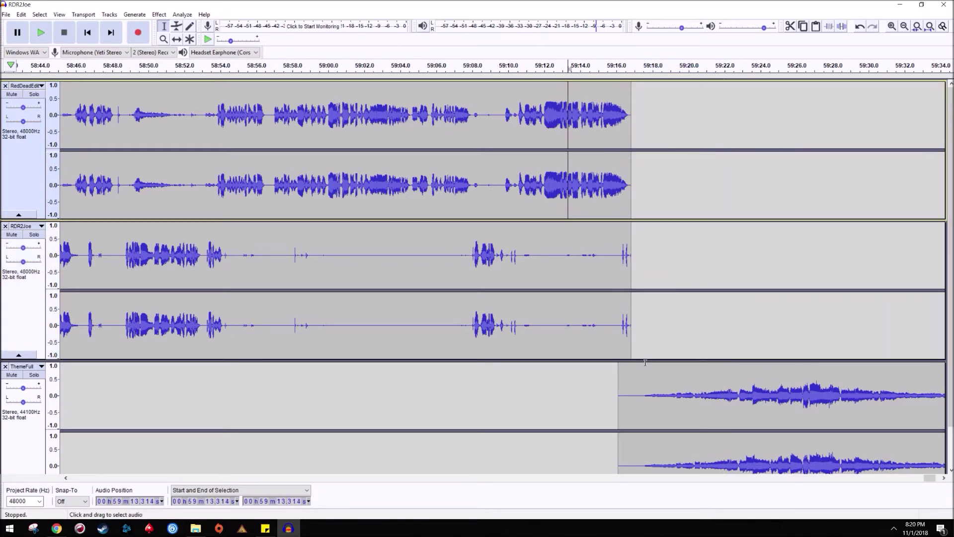
click(659, 390)
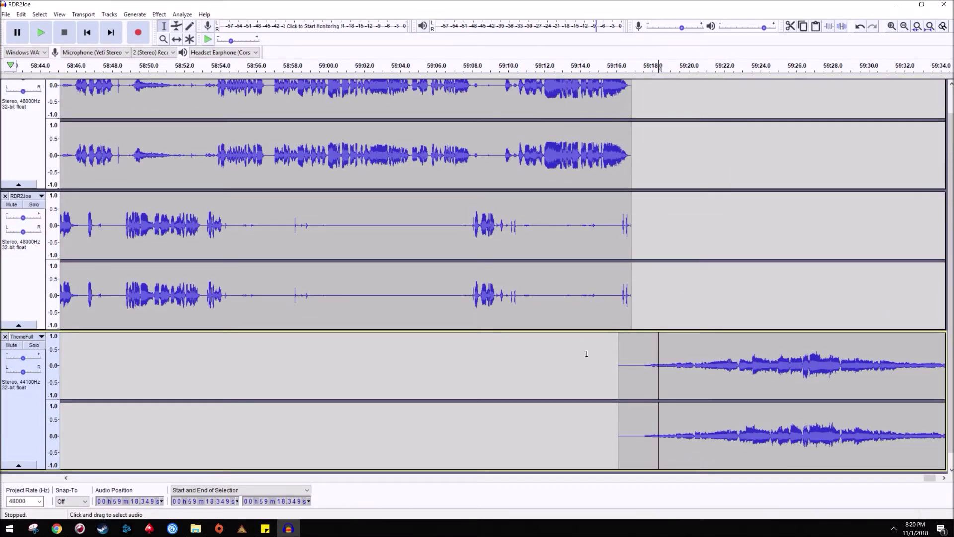
Step: Shift the outro theme clip earlier to start at about 59:13.5, and play from there to check its overlap with the closing remark
click(177, 40)
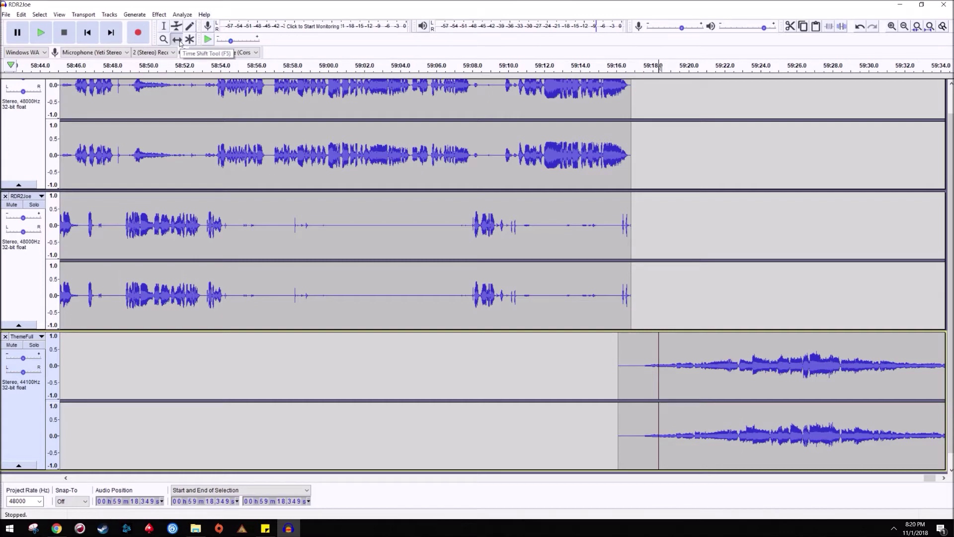
drag(705, 351, 657, 348)
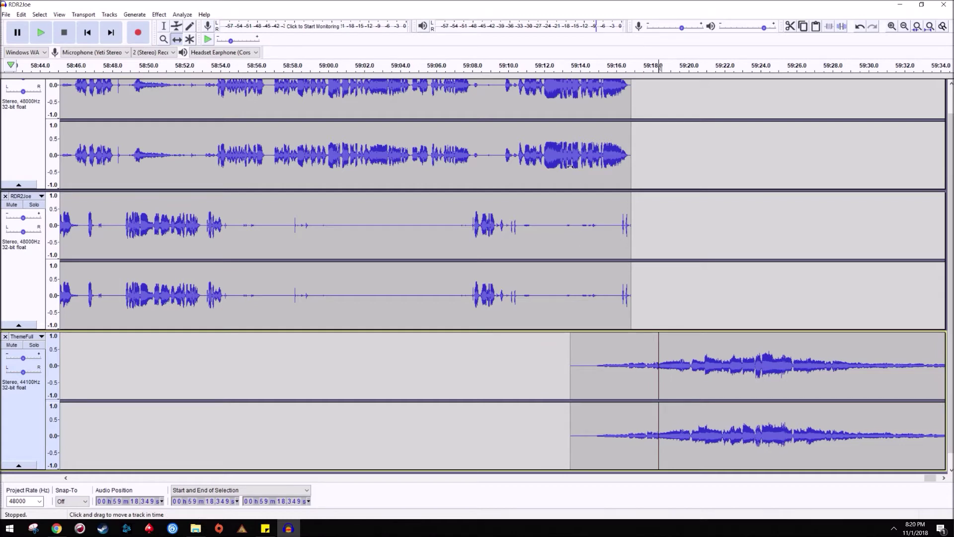
click(164, 26)
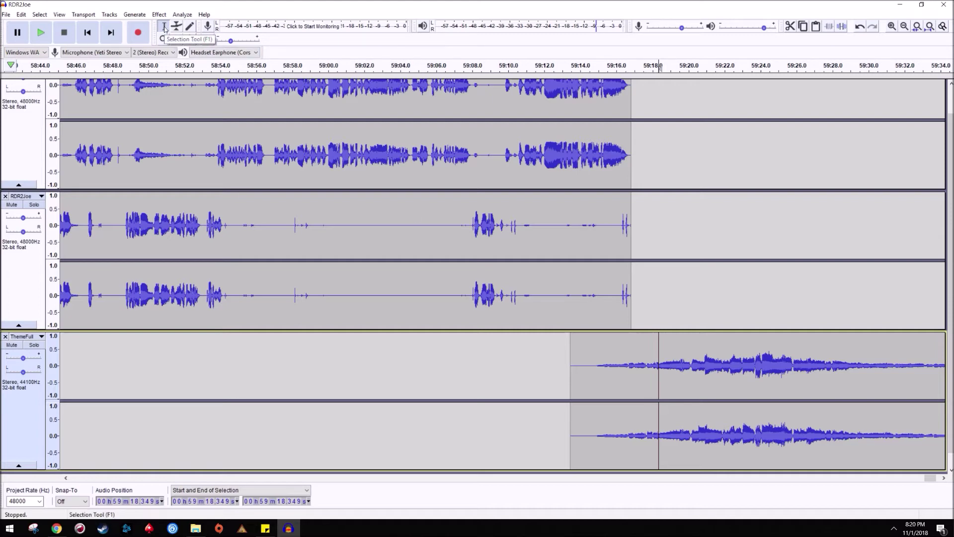
click(571, 314)
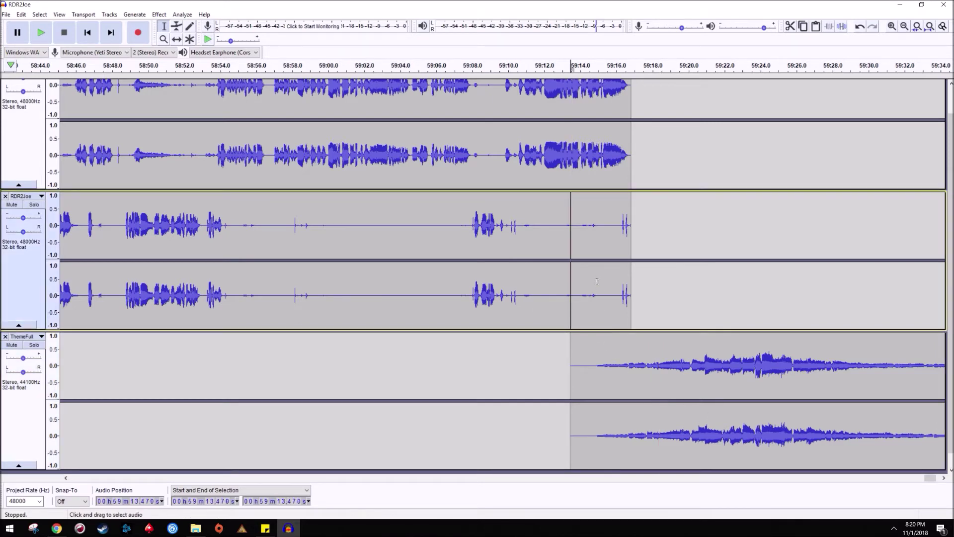
key(space)
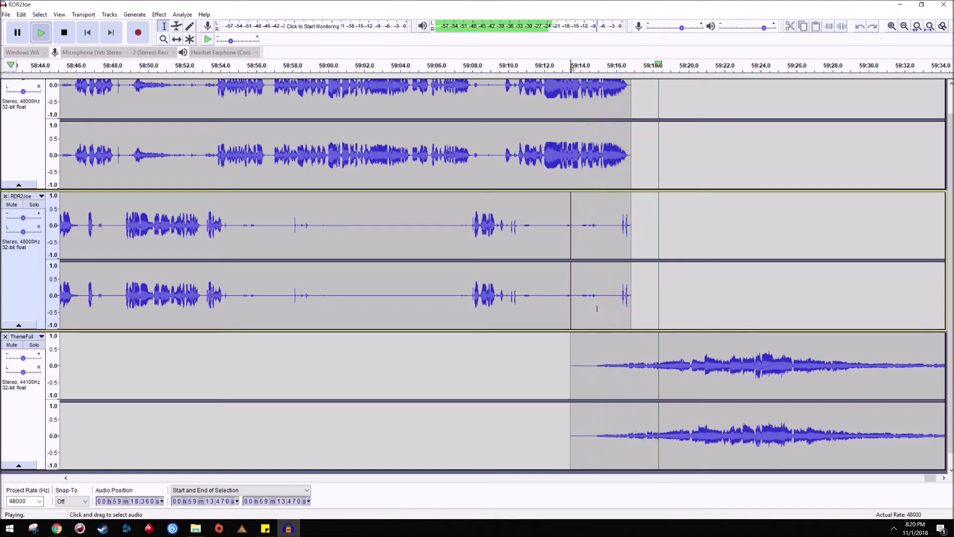
key(space)
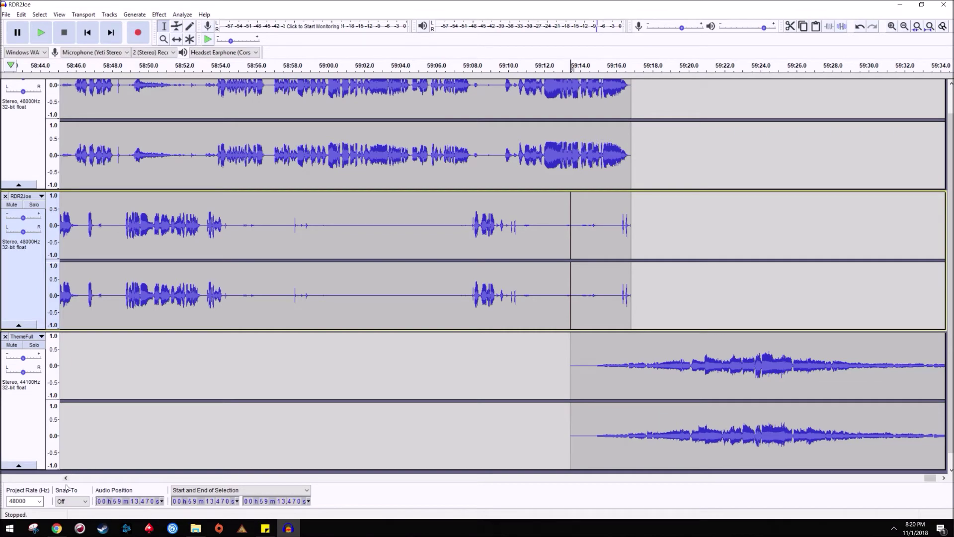
Step: Silence the background noise from about 45:38.6 to 45:52.0 in the RDR2Joe track and from about 45:20.0 to 45:30.1 in the other voice track
drag(926, 479, 728, 486)
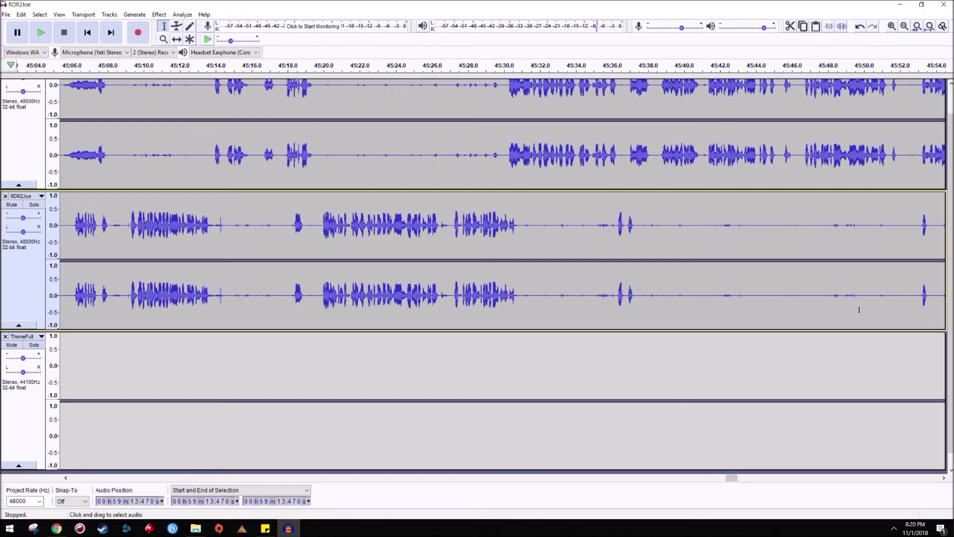
drag(656, 293, 900, 310)
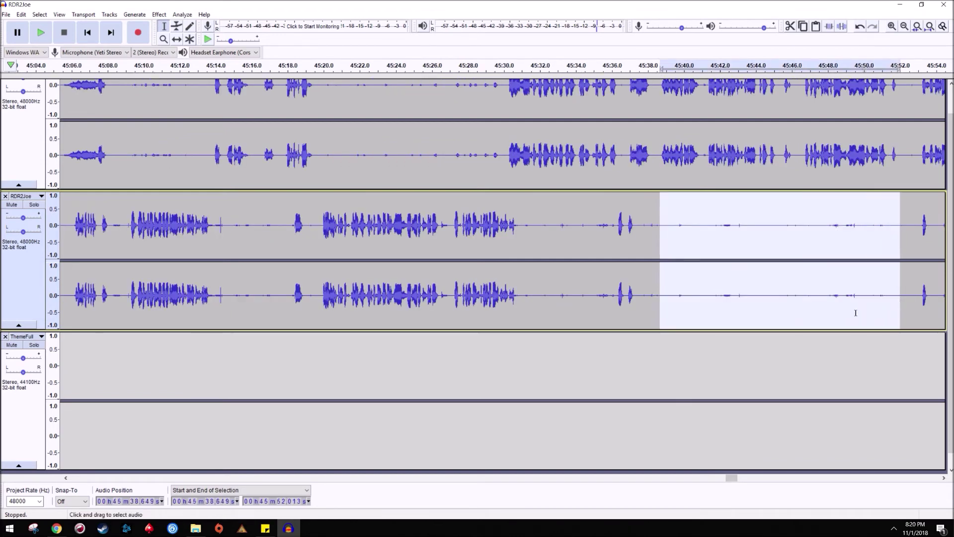
key(ctrl+l)
drag(506, 154, 324, 160)
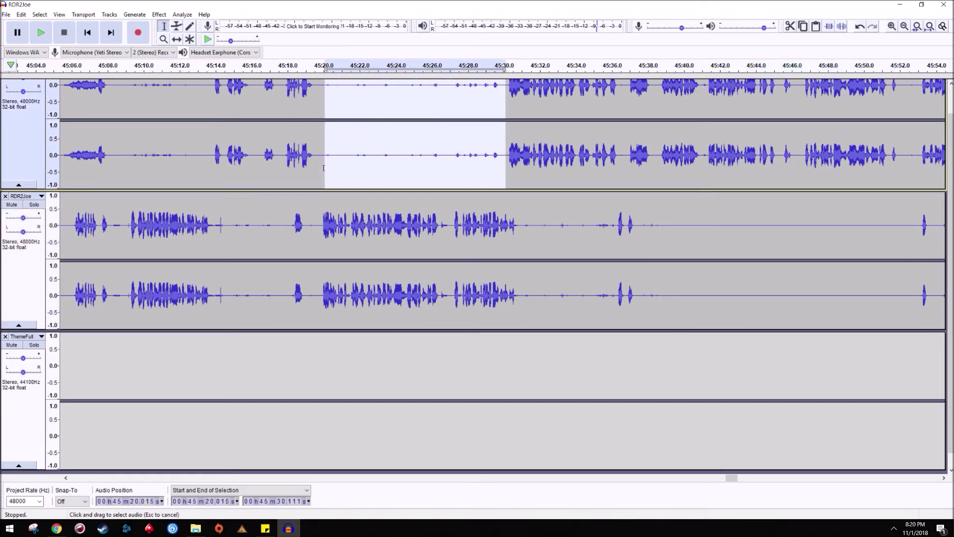
scroll(294, 177, up, 1)
key(ctrl+l)
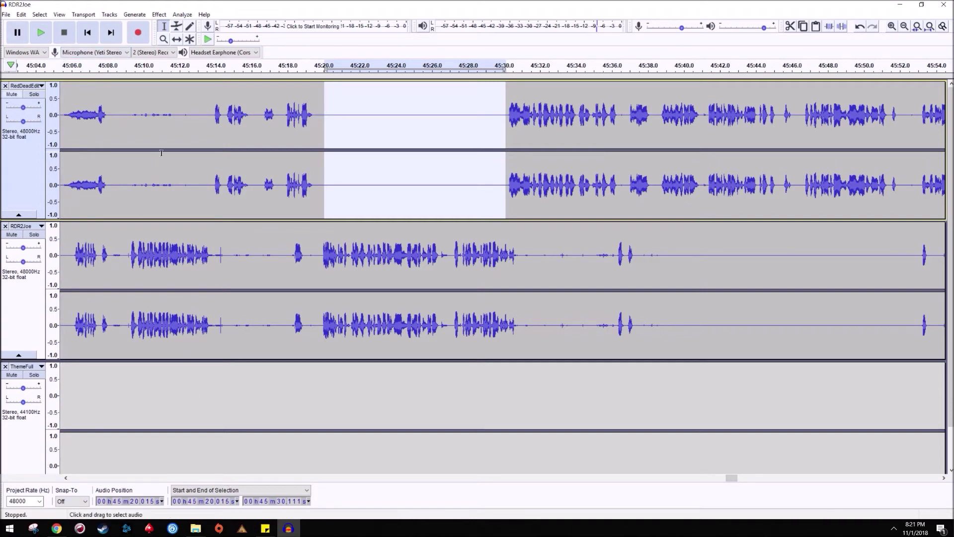
Step: Export the mix as a 16-bit WAV into the Podcast folder, replacing "Joe" in the file name with "F", and accept the stereo mixdown and existing metadata
click(151, 406)
click(6, 14)
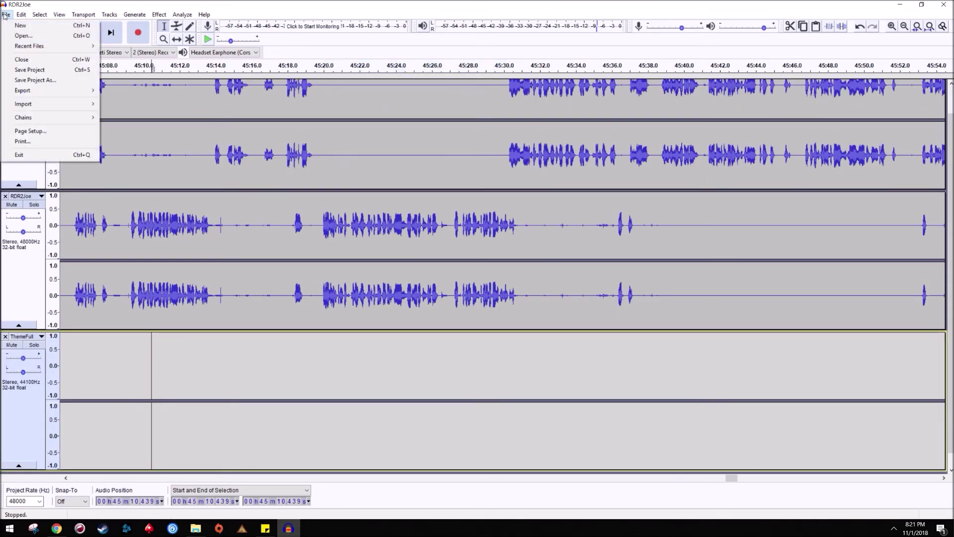
mouse_move(60, 91)
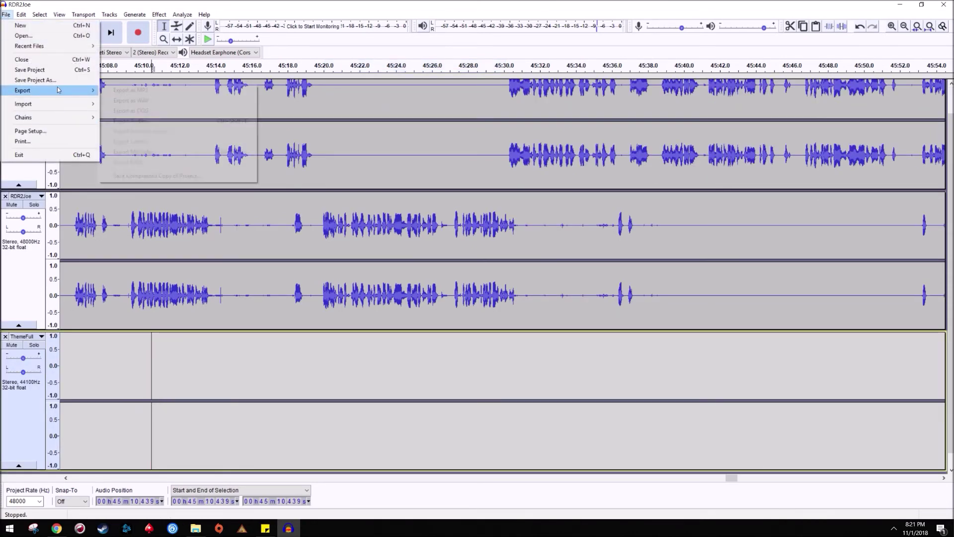
click(143, 103)
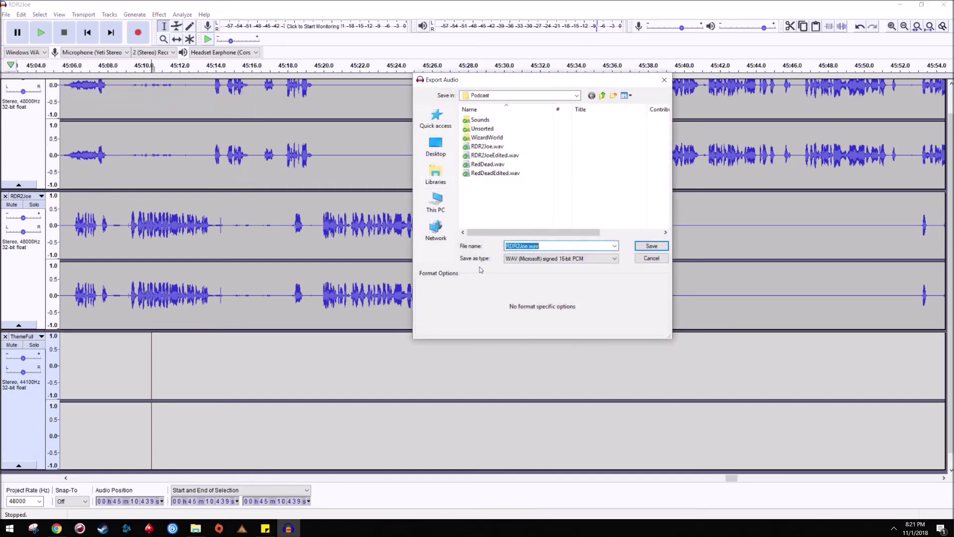
click(529, 245)
key(BackSpace)
key(BackSpace)
key(BackSpace)
text(F)
key(Return)
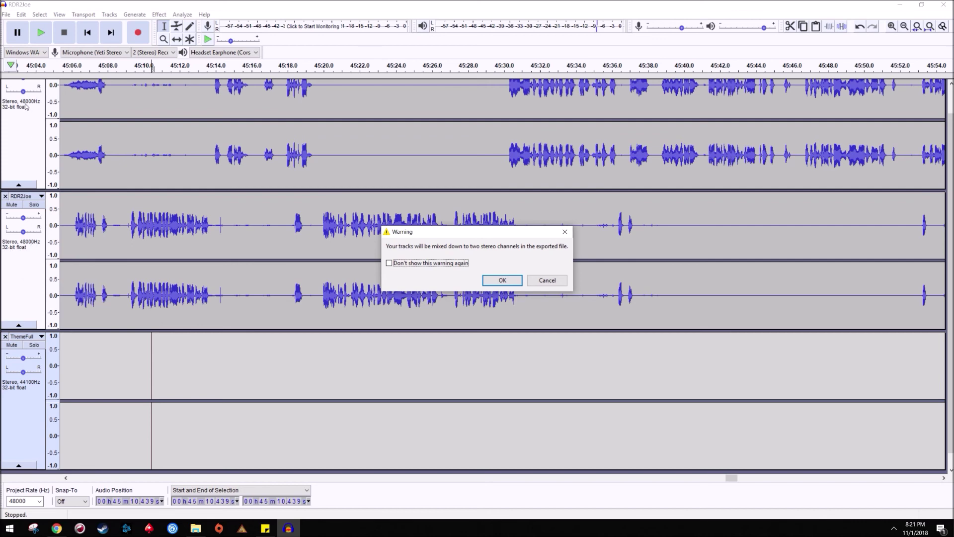
click(509, 281)
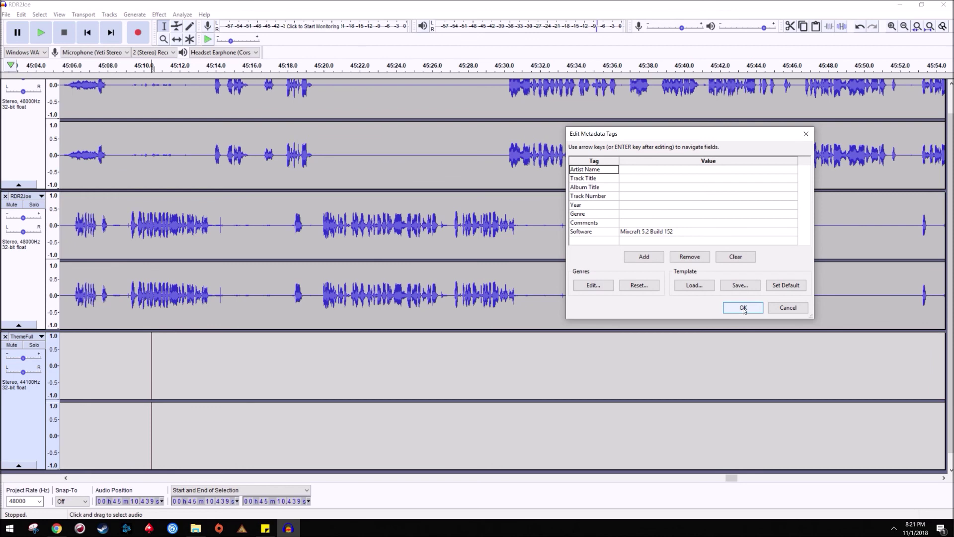
click(743, 308)
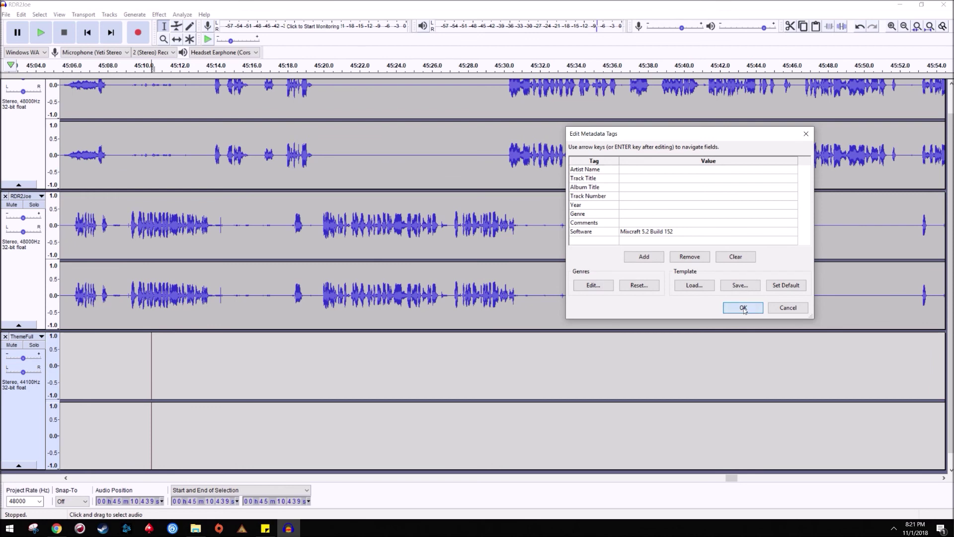